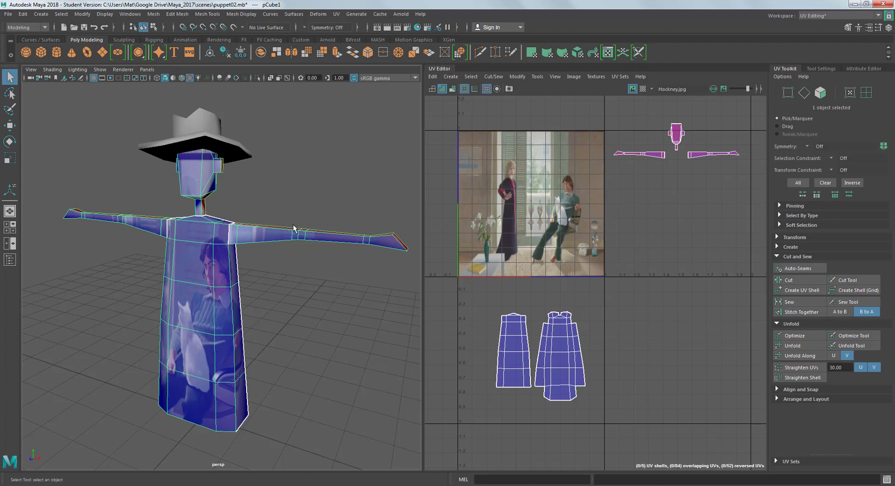
# Switch to the Maya Classic workspace and put the puppet's hat in a new display layer
pyautogui.click(827, 15)
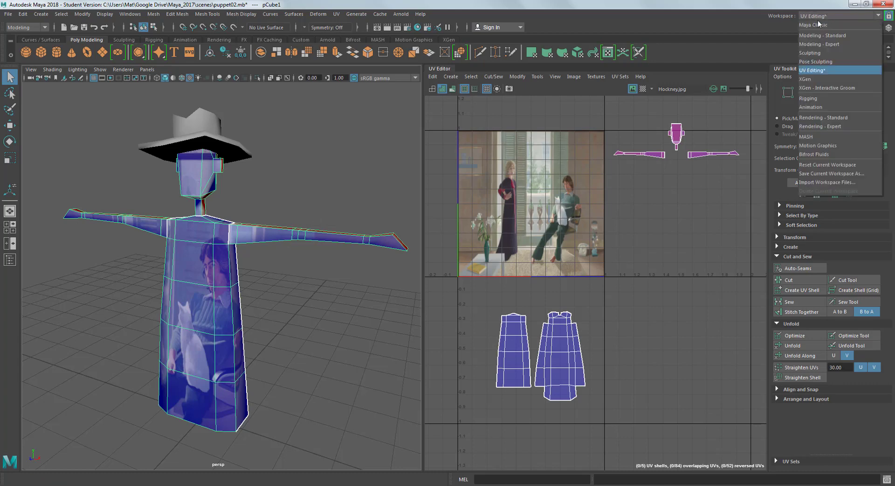
pyautogui.click(817, 22)
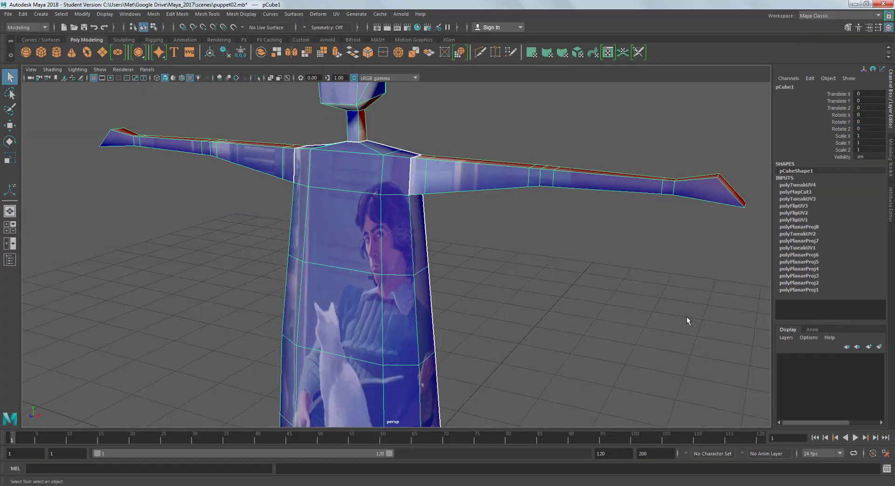
pyautogui.scroll(-5, 521, 217)
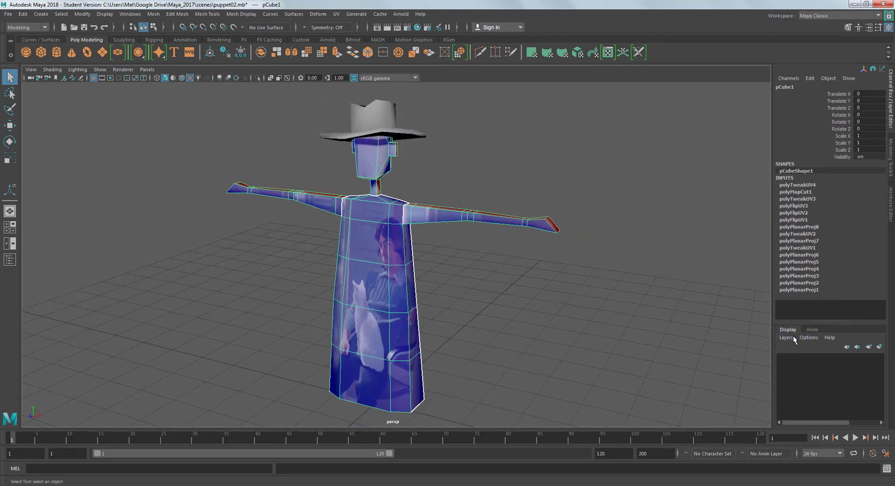
pyautogui.click(413, 137)
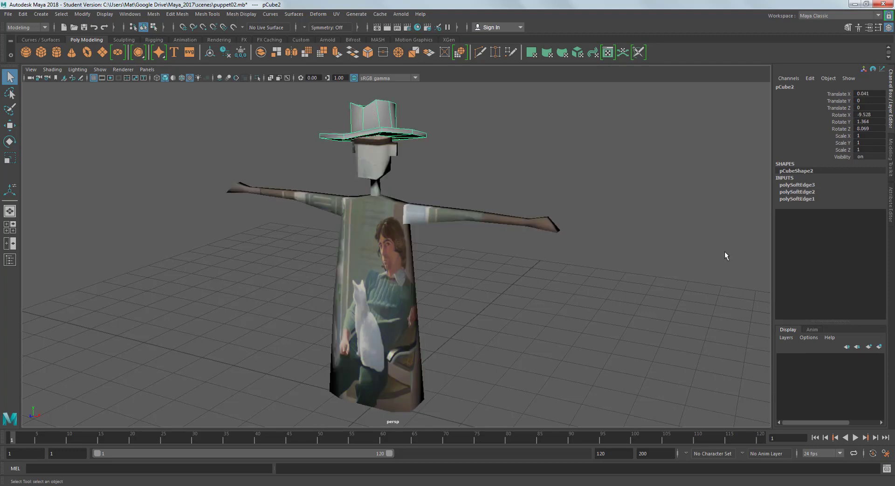
pyautogui.click(880, 347)
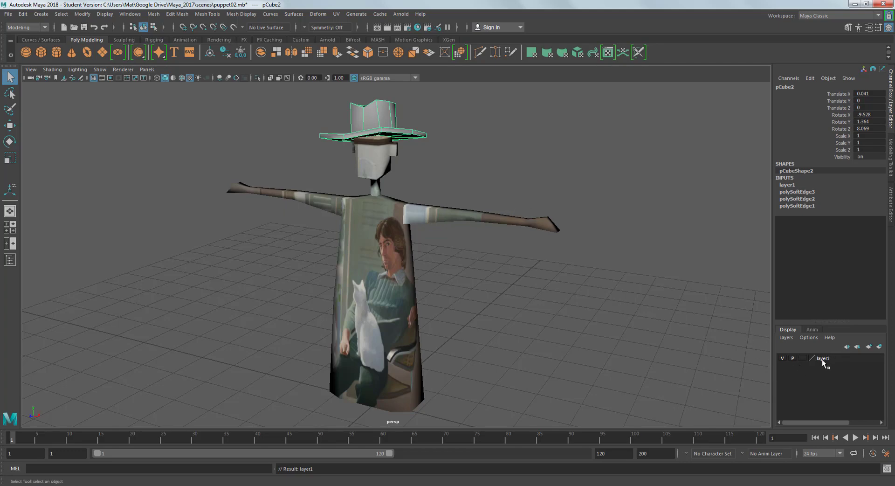
# Try out the hat layer's visibility toggle and its template and reference display types
pyautogui.click(782, 358)
pyautogui.click(783, 358)
pyautogui.click(782, 358)
pyautogui.click(783, 358)
pyautogui.click(783, 358)
pyautogui.click(783, 358)
pyautogui.click(804, 358)
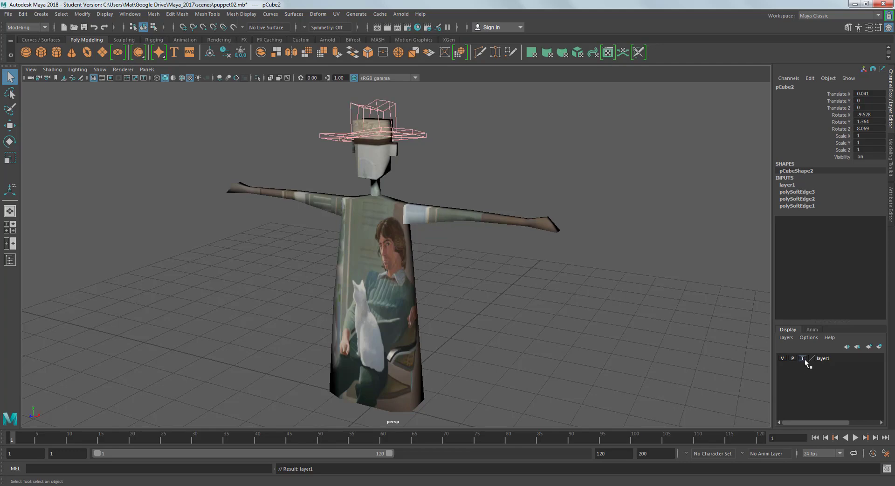
pyautogui.click(804, 358)
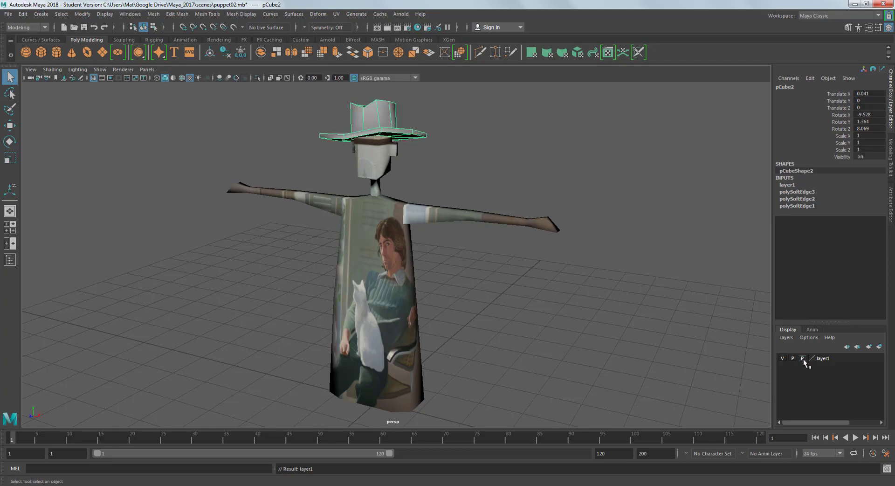
# Deselect the hat and hide its display layer, leaving the rest of the puppet displayed
pyautogui.click(697, 210)
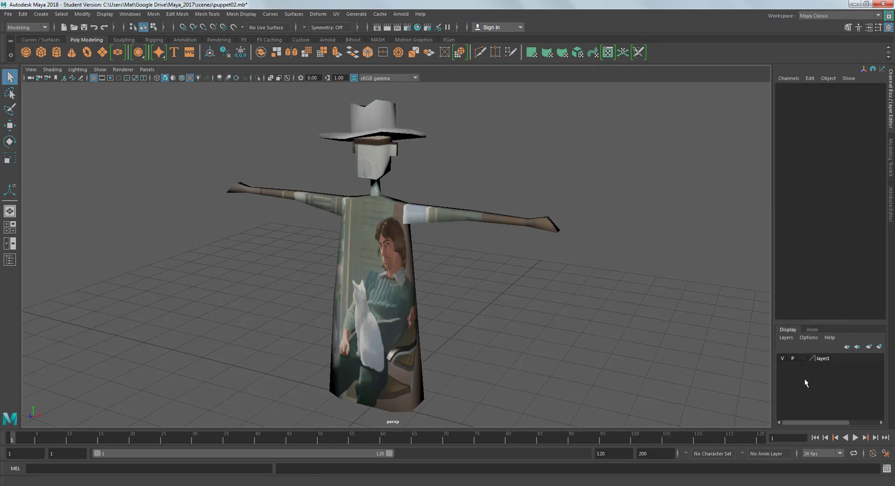
pyautogui.click(793, 358)
pyautogui.click(783, 357)
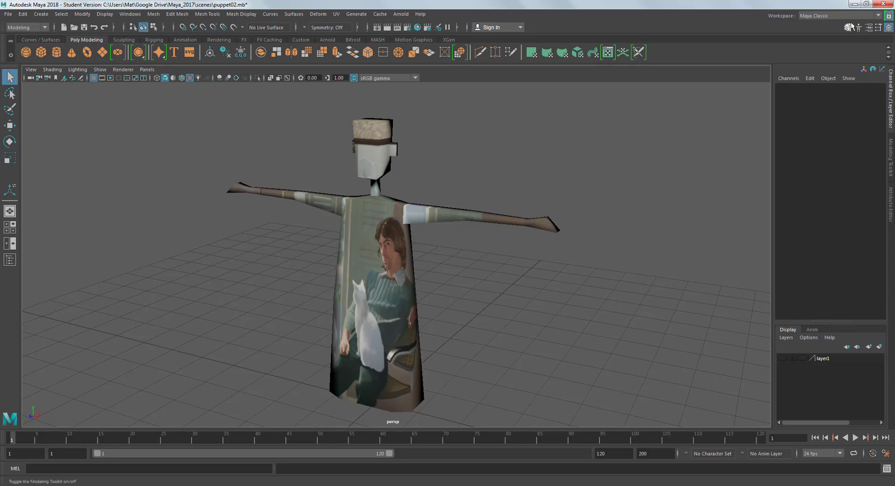
# Switch to the UV Editing workspace and select the puppet body
pyautogui.click(837, 16)
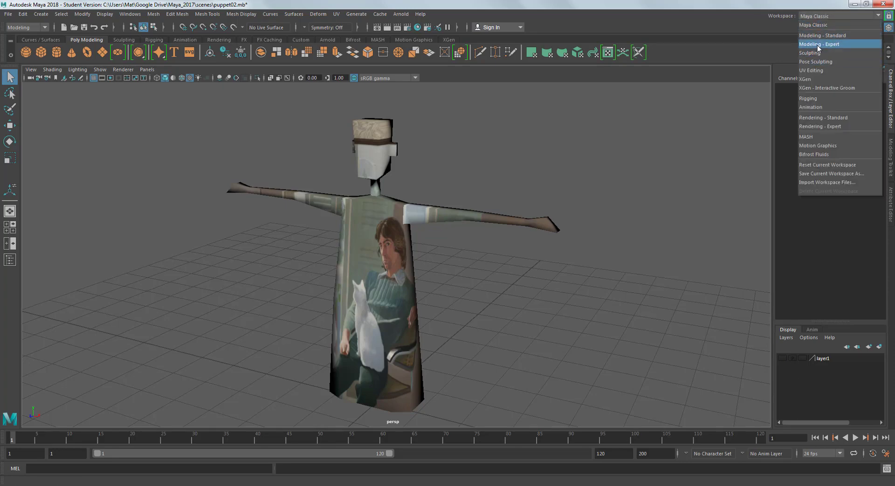
pyautogui.click(814, 70)
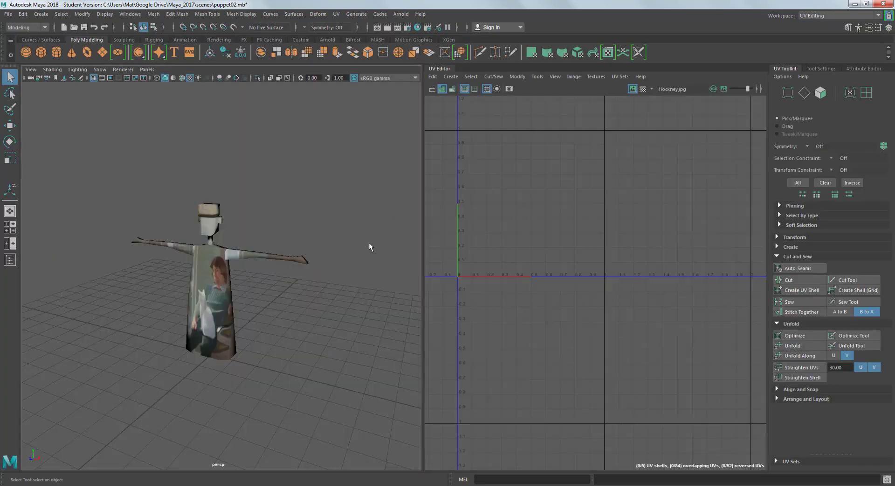
pyautogui.keyDown('alt'); pyautogui.moveTo(370, 246); pyautogui.dragTo(288, 237); pyautogui.keyUp('alt')
pyautogui.click(228, 280)
pyautogui.scroll(3, 301, 258)
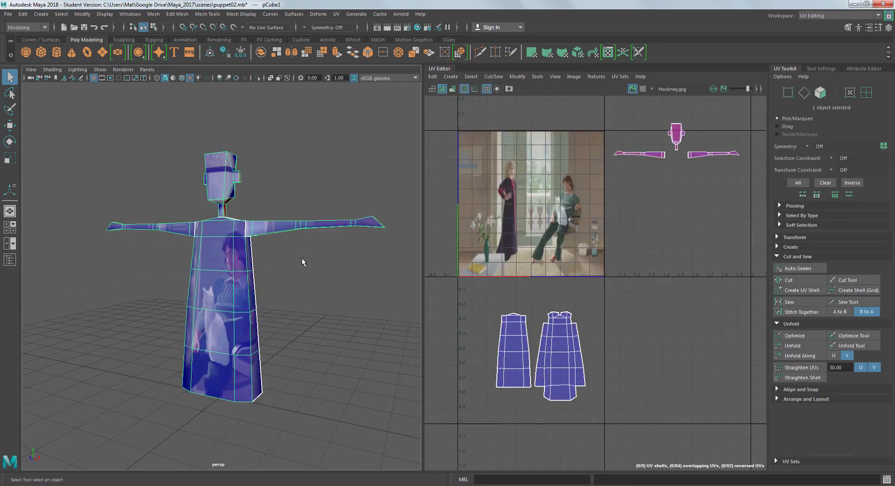
# Examine the texture on the front and back of the puppet's head and the layout of the head's UV shell
pyautogui.scroll(2, 303, 255)
pyautogui.scroll(2, 304, 255)
pyautogui.keyDown('alt'); pyautogui.moveTo(313, 206); pyautogui.dragTo(305, 349, button='middle'); pyautogui.keyUp('alt')
pyautogui.keyDown('alt'); pyautogui.moveTo(278, 254); pyautogui.dragTo(174, 136); pyautogui.keyUp('alt')
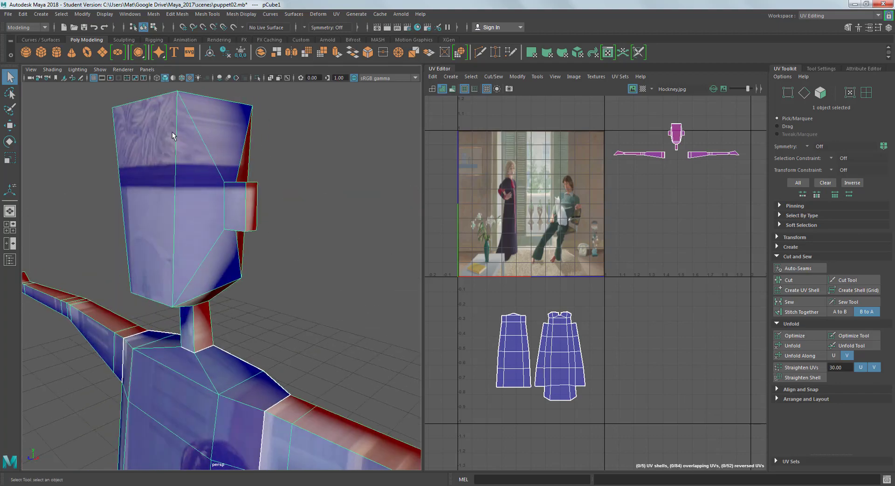
pyautogui.keyDown('alt'); pyautogui.moveTo(207, 195); pyautogui.dragTo(194, 284); pyautogui.keyUp('alt')
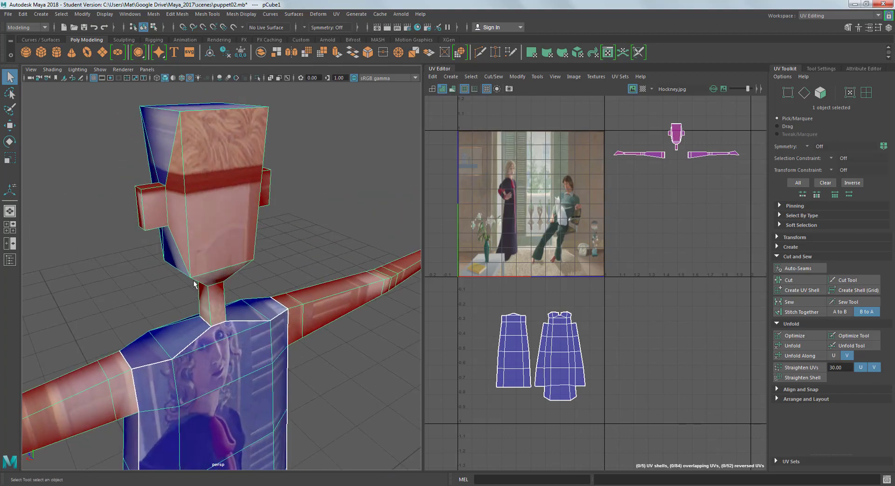
pyautogui.moveTo(186, 141)
pyautogui.keyDown('alt'); pyautogui.mouseDown()
pyautogui.moveTo(290, 144)
pyautogui.moveTo(172, 148)
pyautogui.mouseUp(); pyautogui.keyUp('alt')
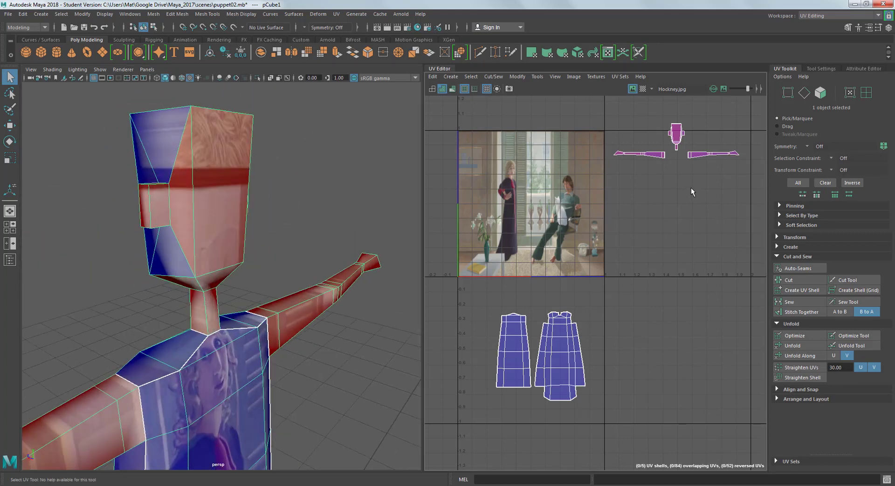
pyautogui.scroll(4, 692, 188)
pyautogui.keyDown('alt'); pyautogui.moveTo(632, 175); pyautogui.dragTo(597, 345, button='middle'); pyautogui.keyUp('alt')
pyautogui.scroll(6, 646, 257)
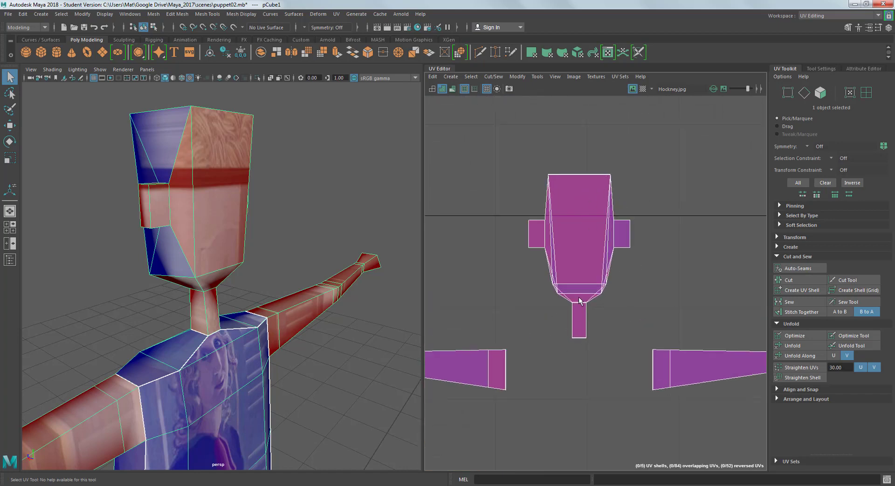
pyautogui.keyDown('alt'); pyautogui.moveTo(181, 180); pyautogui.dragTo(194, 228); pyautogui.keyUp('alt')
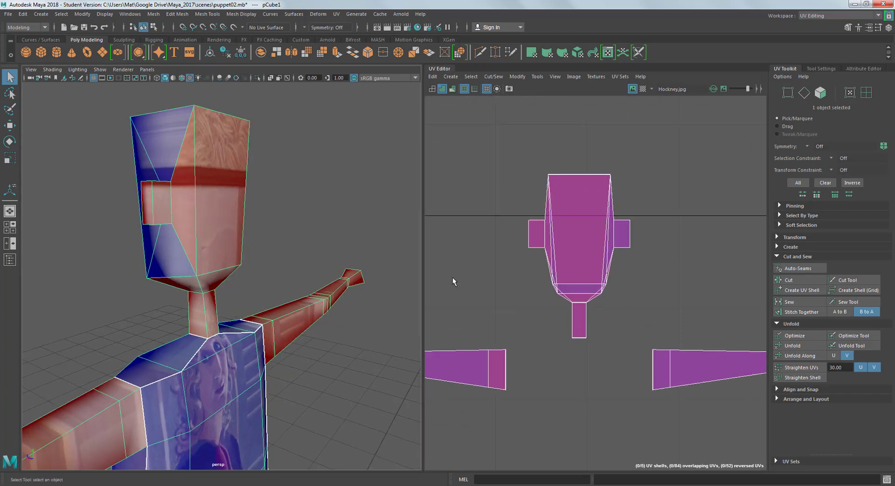
# Try to unfold all UVs of the head and neck shell, then undo the unfold
pyautogui.moveTo(584, 225); pyautogui.dragTo(619, 225, button='right')
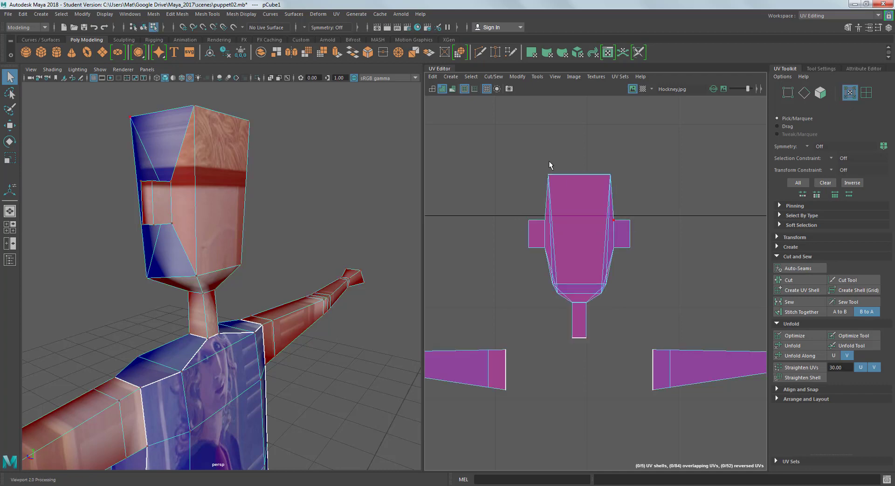
pyautogui.moveTo(516, 141); pyautogui.dragTo(645, 353)
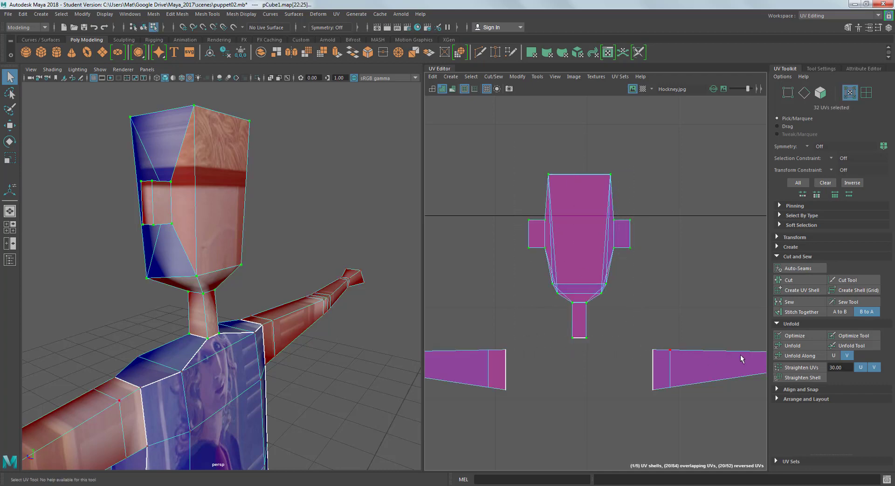
pyautogui.click(801, 355)
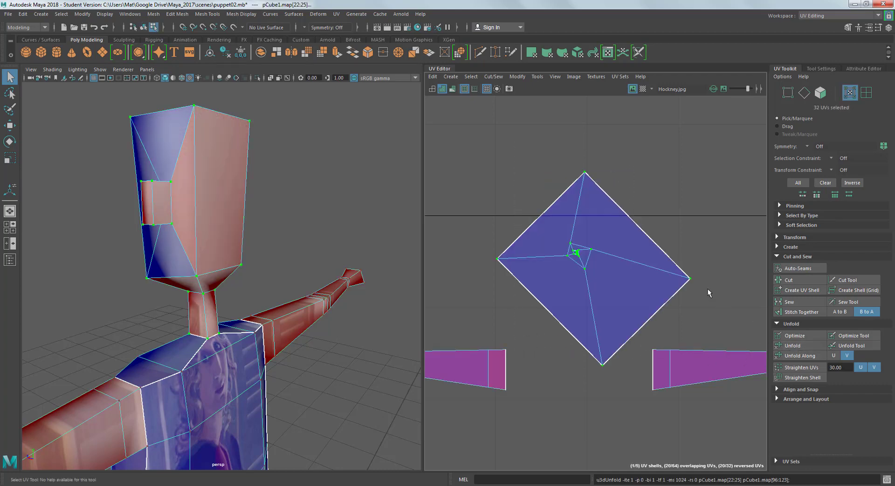
pyautogui.scroll(-5, 708, 289)
pyautogui.scroll(5, 701, 284)
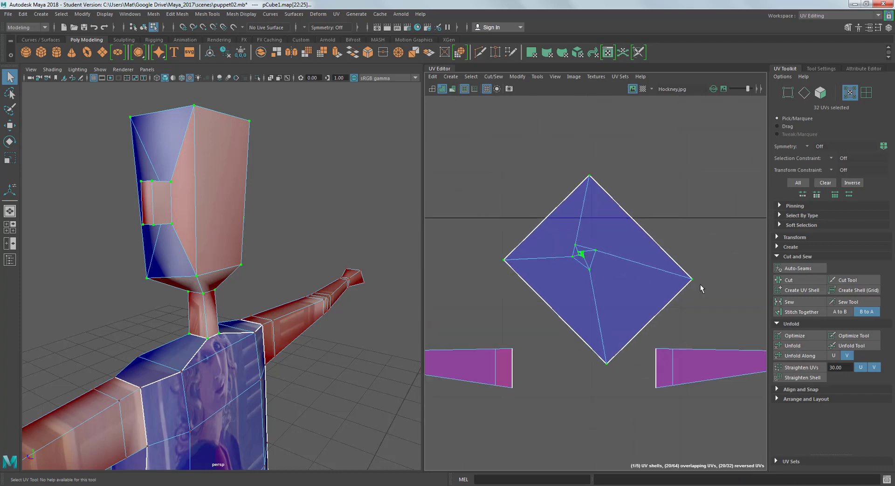
pyautogui.hotkey('ctrl', 'z')
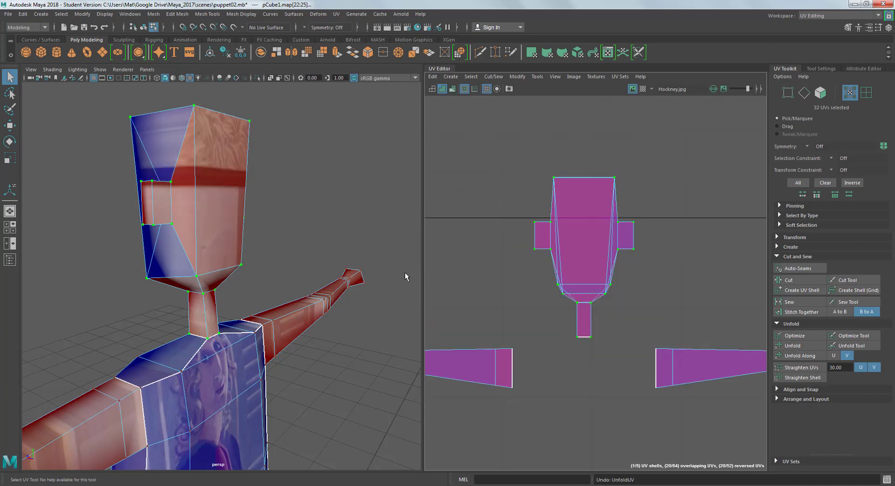
# Select the seam edges up one side of the back of the head, from the neck along the jaw and around the ear
pyautogui.keyDown('alt'); pyautogui.moveTo(151, 263); pyautogui.dragTo(206, 260); pyautogui.keyUp('alt')
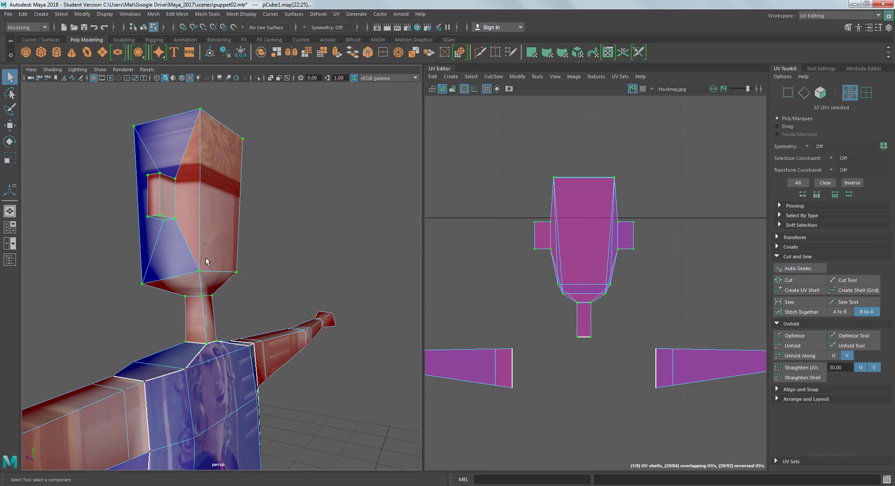
pyautogui.moveTo(210, 219); pyautogui.dragTo(210, 196, button='right')
pyautogui.click(205, 328)
pyautogui.keyDown('shift'); pyautogui.click(201, 284); pyautogui.keyUp('shift')
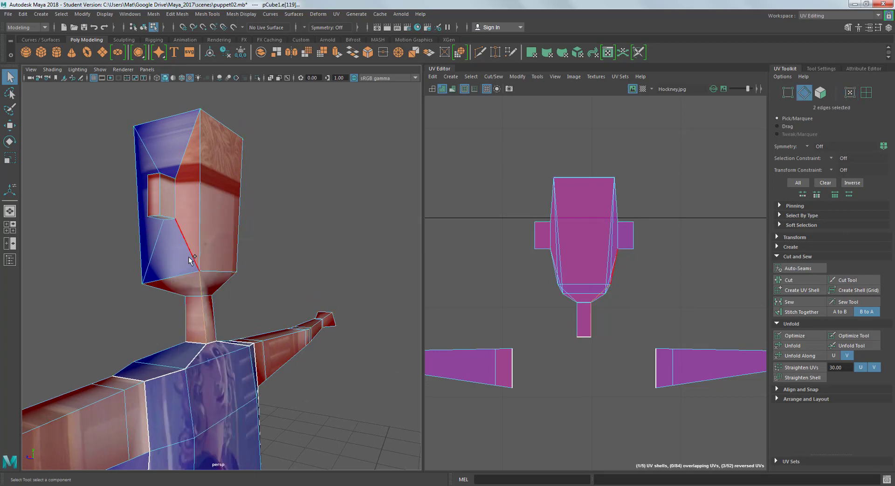
pyautogui.keyDown('shift'); pyautogui.click(187, 244); pyautogui.keyUp('shift')
pyautogui.keyDown('shift'); pyautogui.click(165, 216); pyautogui.keyUp('shift')
pyautogui.keyDown('shift'); pyautogui.click(161, 200); pyautogui.keyUp('shift')
pyautogui.keyDown('shift'); pyautogui.click(170, 176); pyautogui.keyUp('shift')
pyautogui.keyDown('shift'); pyautogui.click(185, 154); pyautogui.keyUp('shift')
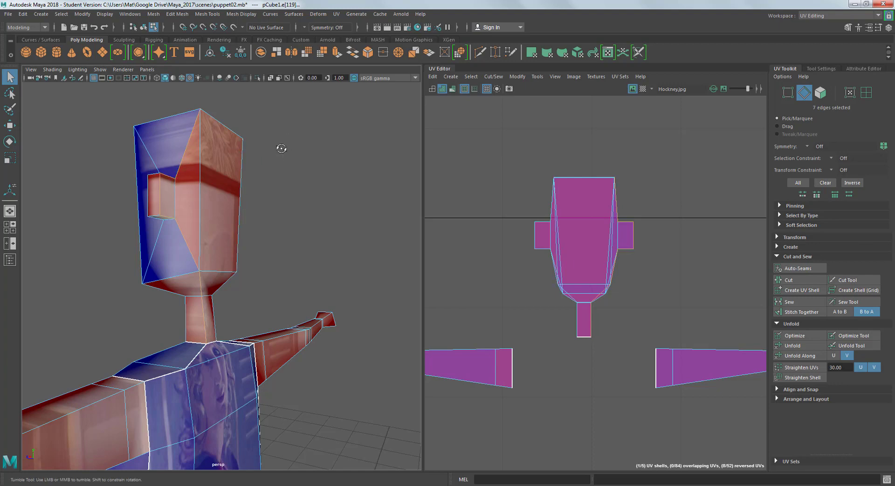
# Add the head's top edge and the other side's edges around the ear and down the neck, and cut the UVs along the seam
pyautogui.moveTo(280, 146)
pyautogui.keyDown('alt'); pyautogui.mouseDown()
pyautogui.moveTo(214, 174)
pyautogui.moveTo(273, 150)
pyautogui.mouseUp(); pyautogui.keyUp('alt')
pyautogui.keyDown('shift'); pyautogui.click(212, 169); pyautogui.keyUp('shift')
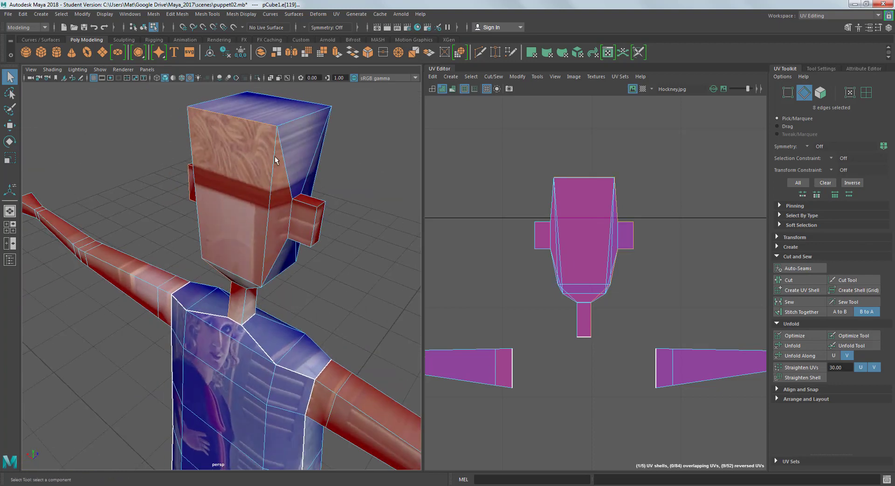
pyautogui.keyDown('shift'); pyautogui.click(306, 201); pyautogui.keyUp('shift')
pyautogui.keyDown('shift'); pyautogui.click(307, 202); pyautogui.keyUp('shift')
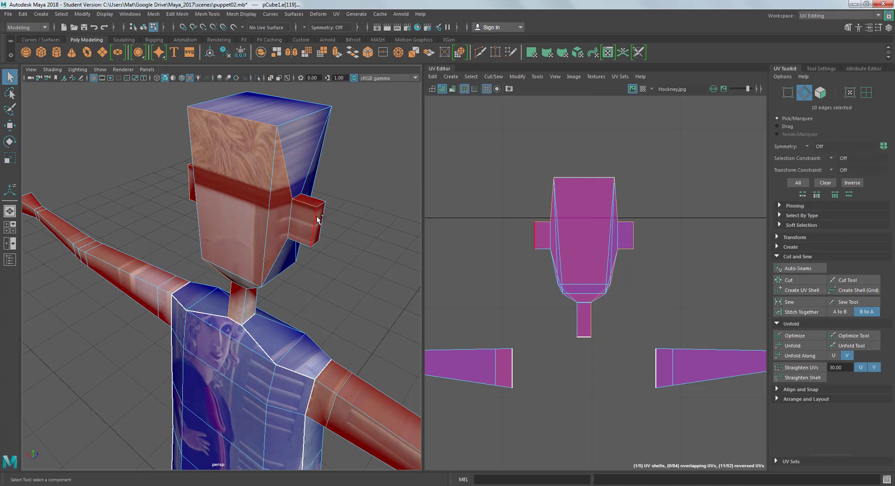
pyautogui.keyDown('shift'); pyautogui.click(315, 217); pyautogui.keyUp('shift')
pyautogui.keyDown('shift'); pyautogui.click(302, 242); pyautogui.keyUp('shift')
pyautogui.keyDown('alt'); pyautogui.moveTo(281, 260); pyautogui.dragTo(245, 319); pyautogui.keyUp('alt')
pyautogui.keyDown('shift'); pyautogui.click(243, 321); pyautogui.keyUp('shift')
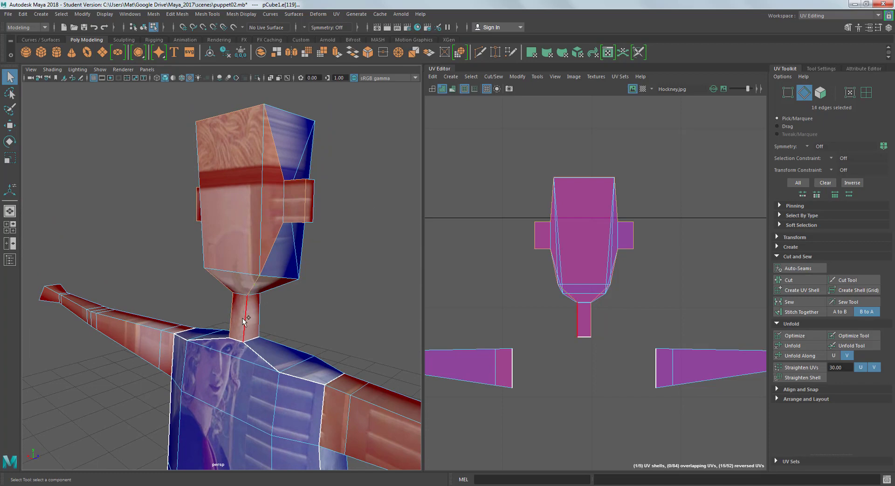
pyautogui.keyDown('shift'); pyautogui.click(244, 320); pyautogui.keyUp('shift')
pyautogui.keyDown('alt'); pyautogui.moveTo(263, 192); pyautogui.dragTo(360, 202); pyautogui.keyUp('alt')
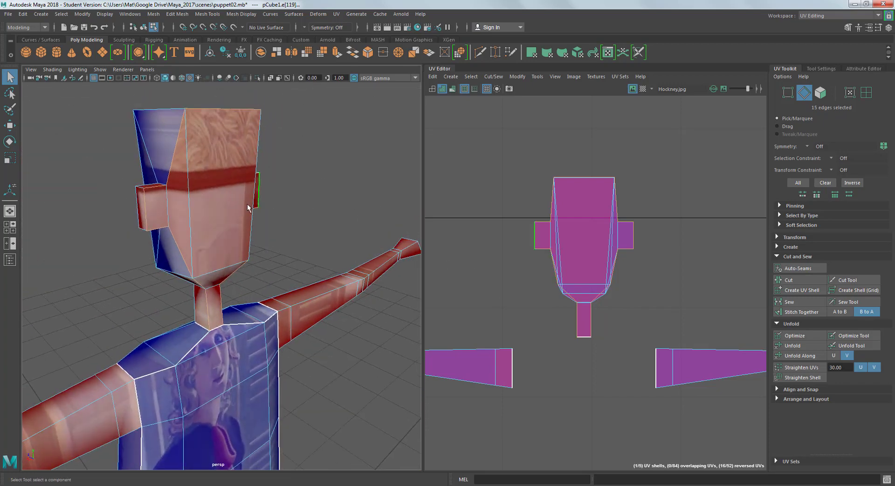
pyautogui.click(788, 281)
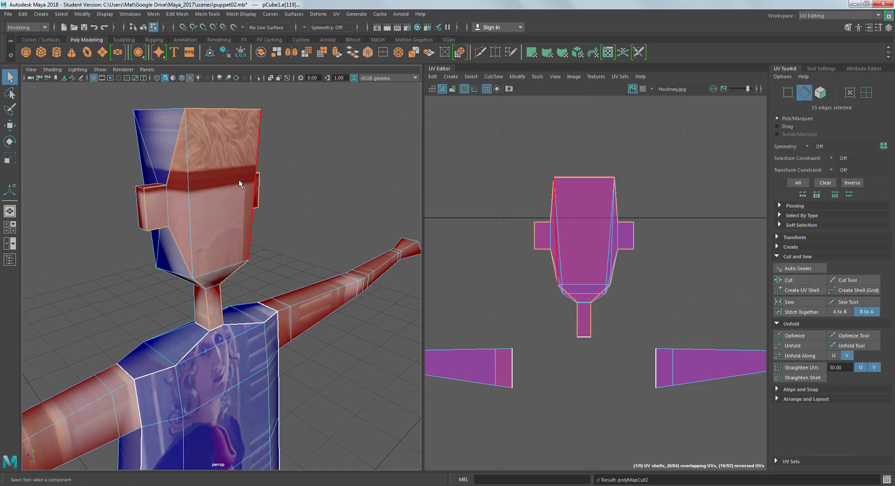
# Move the UV shell of the back of the head off the front-of-head shell
pyautogui.scroll(-4, 273, 186)
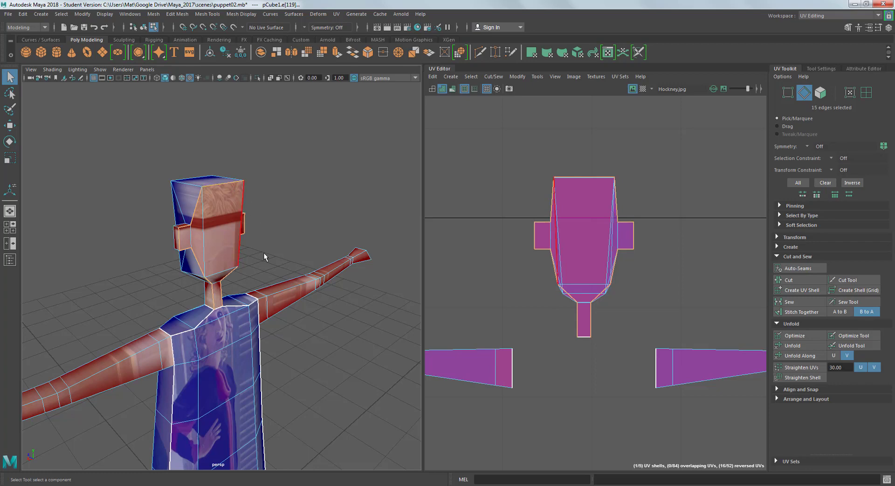
pyautogui.moveTo(583, 222); pyautogui.dragTo(536, 211, button='right')
pyautogui.press('w')
pyautogui.click(590, 263)
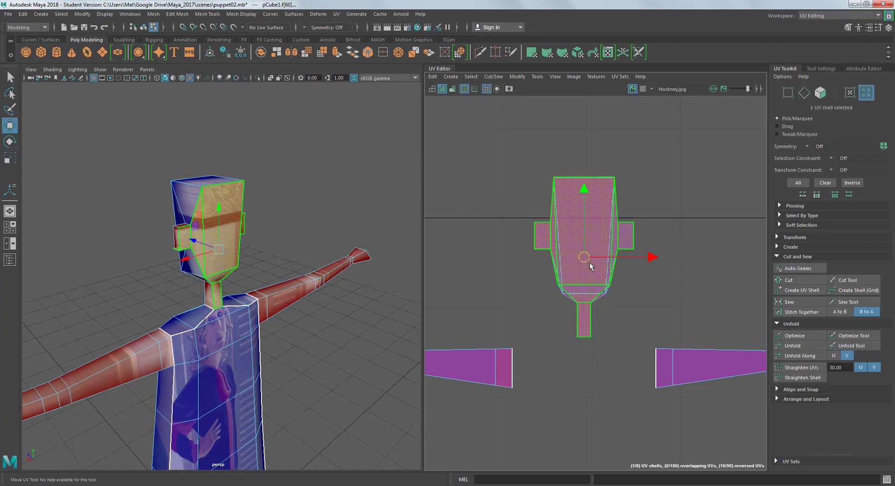
pyautogui.moveTo(586, 258); pyautogui.dragTo(469, 209)
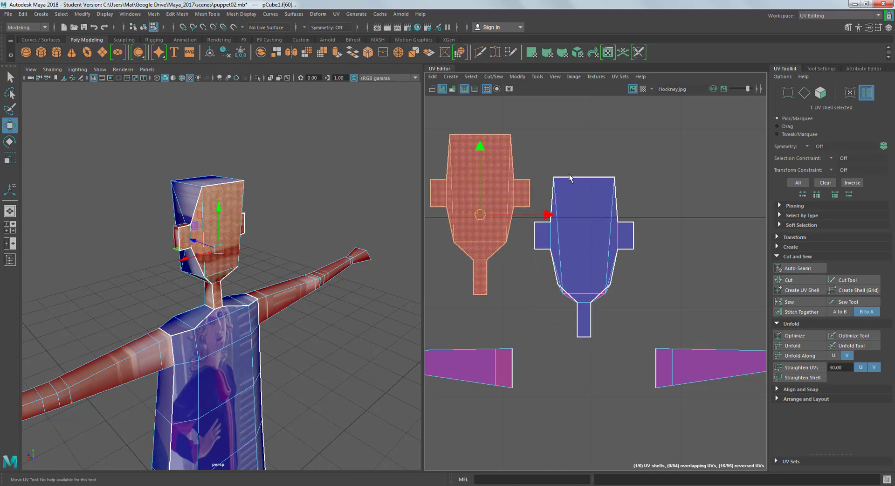
# Line up the back-of-head UV shell side by side and level with the front-of-head shell, and clear the selection
pyautogui.keyDown('alt'); pyautogui.moveTo(570, 175); pyautogui.dragTo(600, 138, button='right'); pyautogui.keyUp('alt')
pyautogui.keyDown('alt'); pyautogui.moveTo(601, 138); pyautogui.dragTo(633, 137, button='middle'); pyautogui.keyUp('alt')
pyautogui.moveTo(538, 206); pyautogui.dragTo(532, 236)
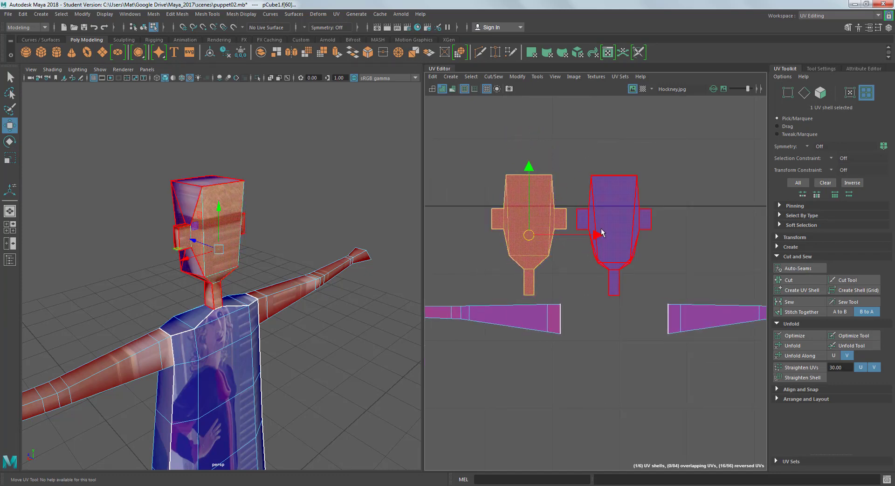
pyautogui.click(677, 132)
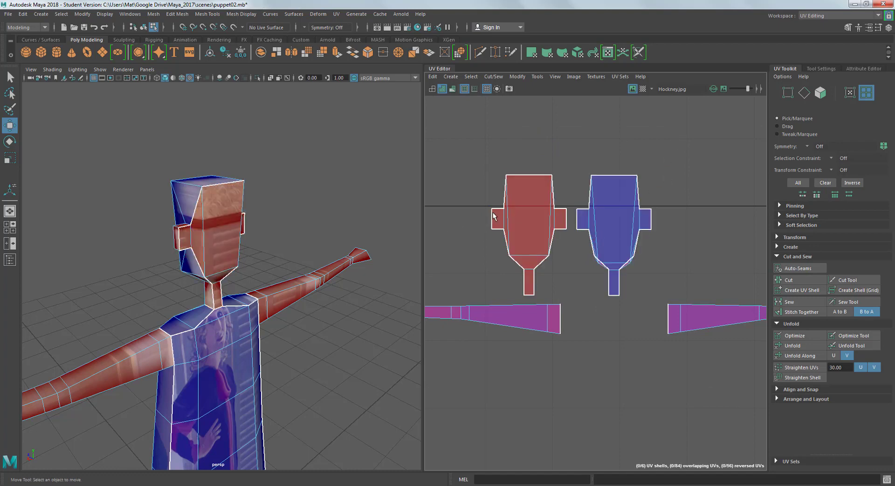
# Select the back-of-head shell's UVs without the arm's and move the shell diagonally up, clear of the front-of-head shell
pyautogui.moveTo(526, 220); pyautogui.dragTo(499, 210, button='right')
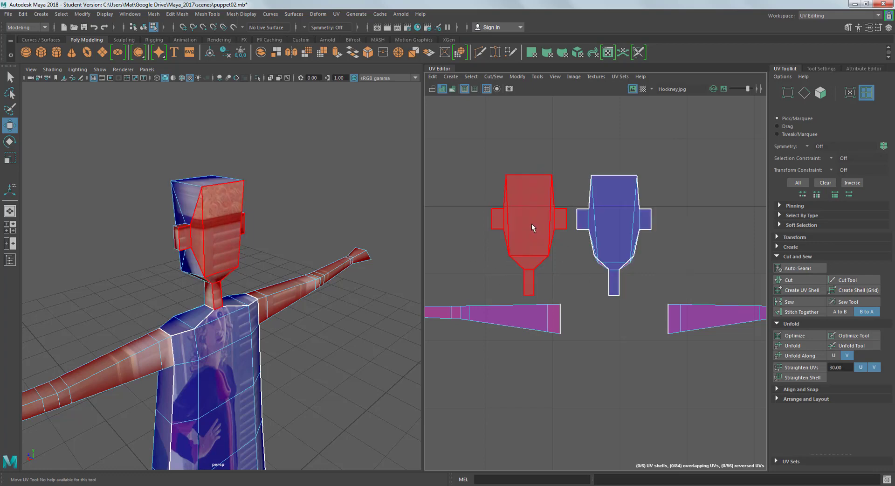
pyautogui.click(616, 243)
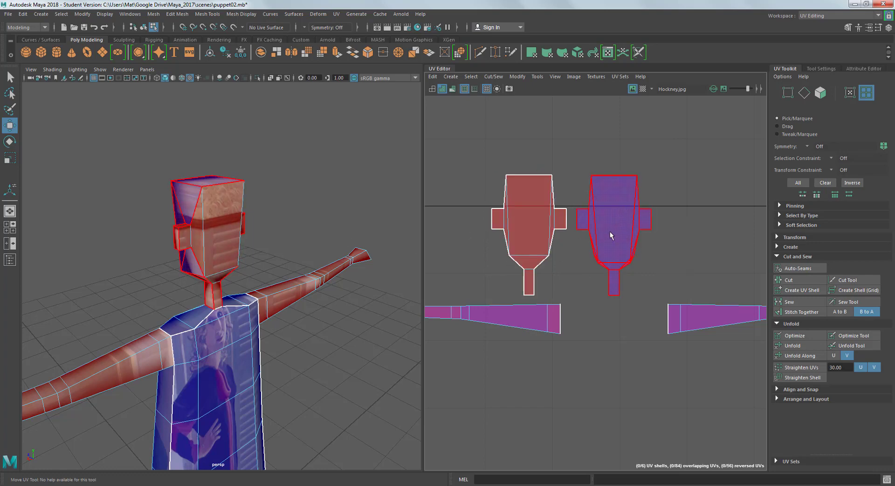
pyautogui.keyDown('alt'); pyautogui.moveTo(175, 231); pyautogui.dragTo(186, 234); pyautogui.keyUp('alt')
pyautogui.scroll(3, 186, 233)
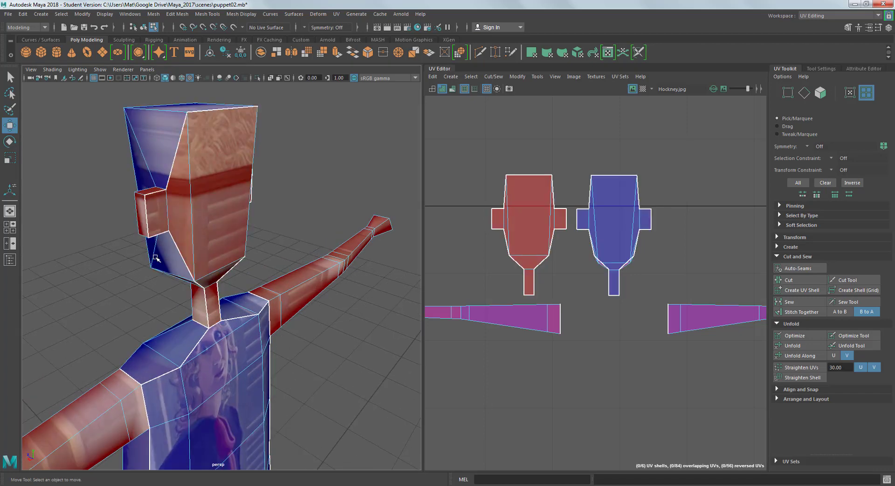
pyautogui.keyDown('alt'); pyautogui.moveTo(200, 194); pyautogui.dragTo(198, 212); pyautogui.keyUp('alt')
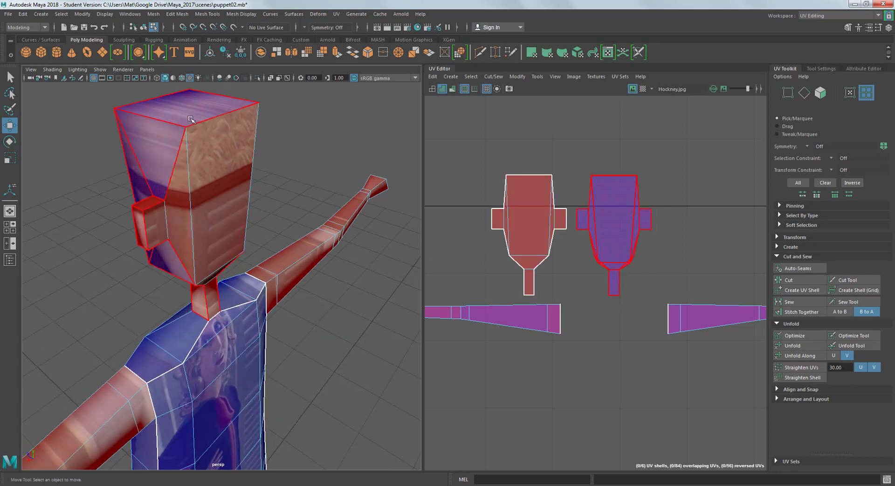
pyautogui.moveTo(622, 213); pyautogui.dragTo(672, 211, button='right')
pyautogui.moveTo(708, 126); pyautogui.dragTo(575, 307)
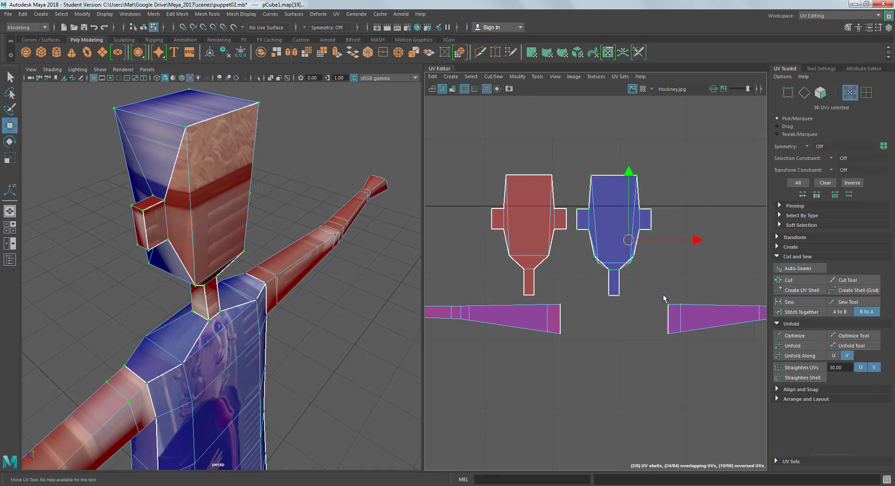
pyautogui.keyDown('ctrl'); pyautogui.moveTo(664, 295); pyautogui.dragTo(713, 330); pyautogui.keyUp('ctrl')
pyautogui.moveTo(612, 235); pyautogui.dragTo(665, 187)
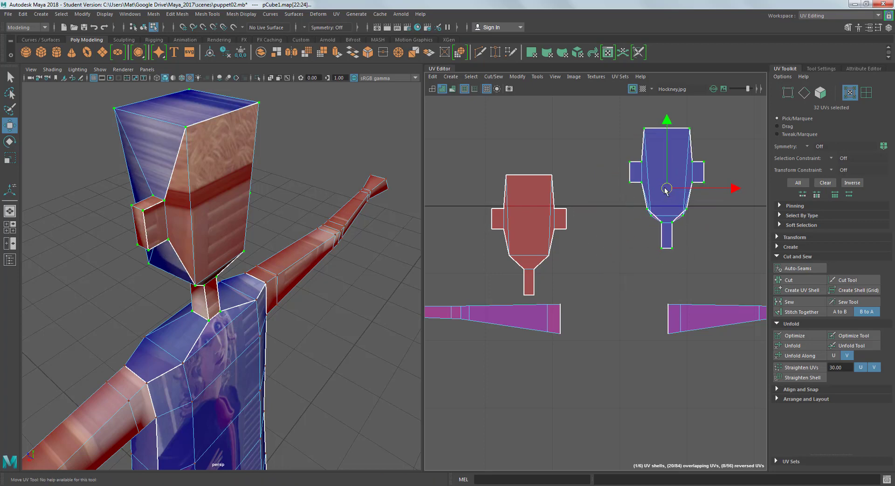
# Try unfolding the back-of-head UV shell, undo it, and try again along U, along V and in both directions
pyautogui.click(794, 336)
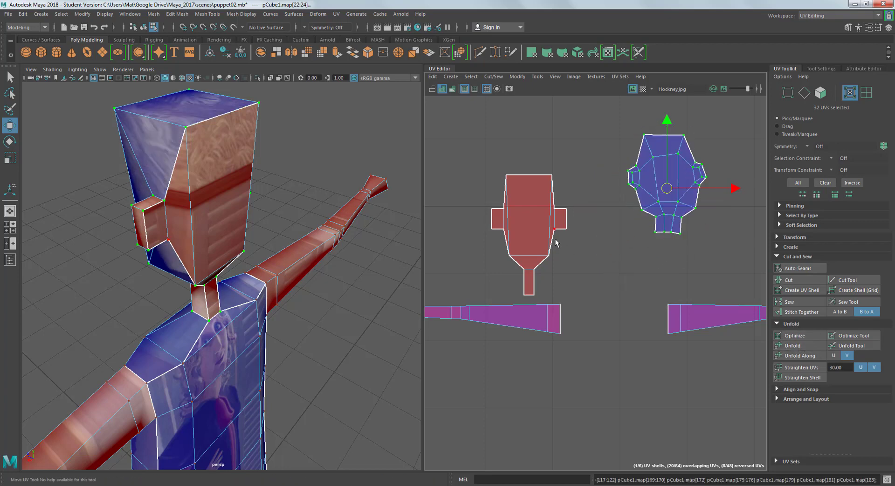
pyautogui.hotkey('ctrl', 'z')
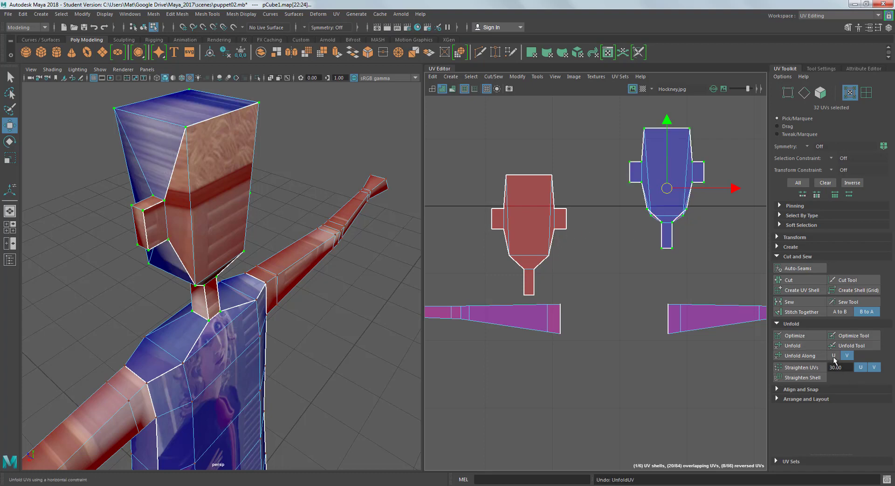
pyautogui.click(803, 356)
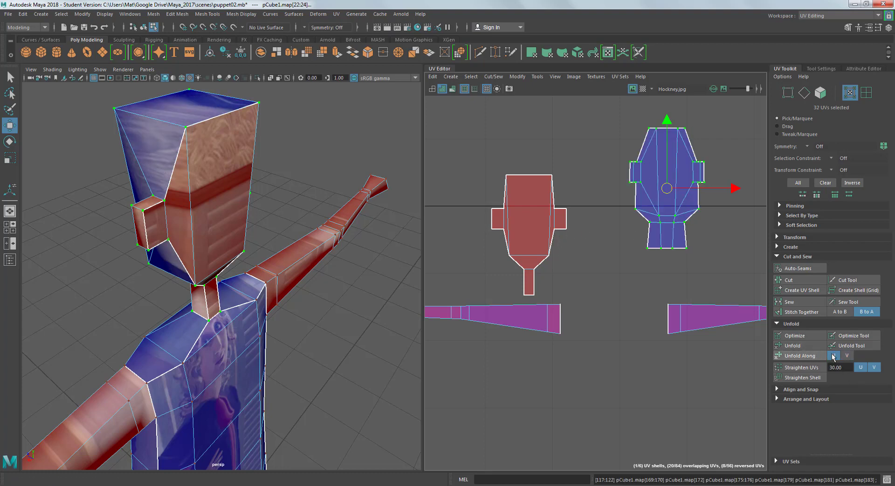
pyautogui.click(847, 355)
pyautogui.click(800, 356)
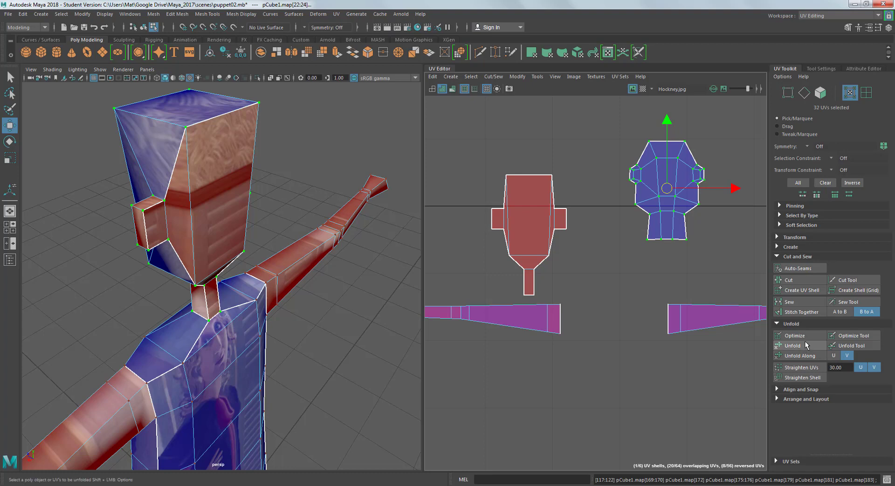
pyautogui.click(806, 344)
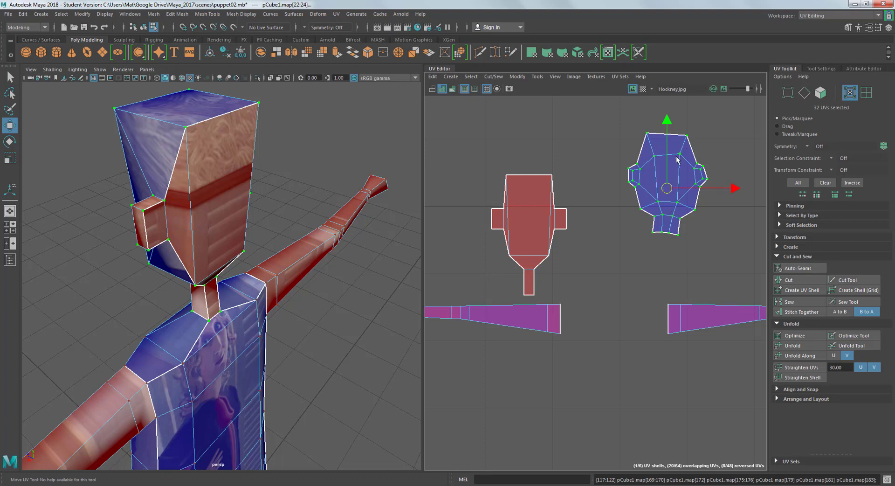
# Undo the unfolds of the back-of-head shell and its last move
pyautogui.hotkey('ctrl', 'z')
pyautogui.hotkey('ctrl', 'z')
pyautogui.hotkey('ctrl', 'z')
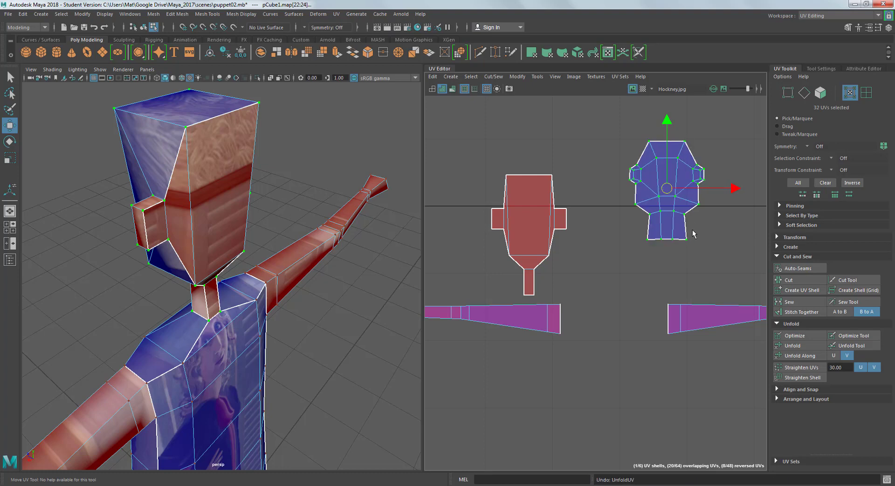
pyautogui.hotkey('ctrl', 'z')
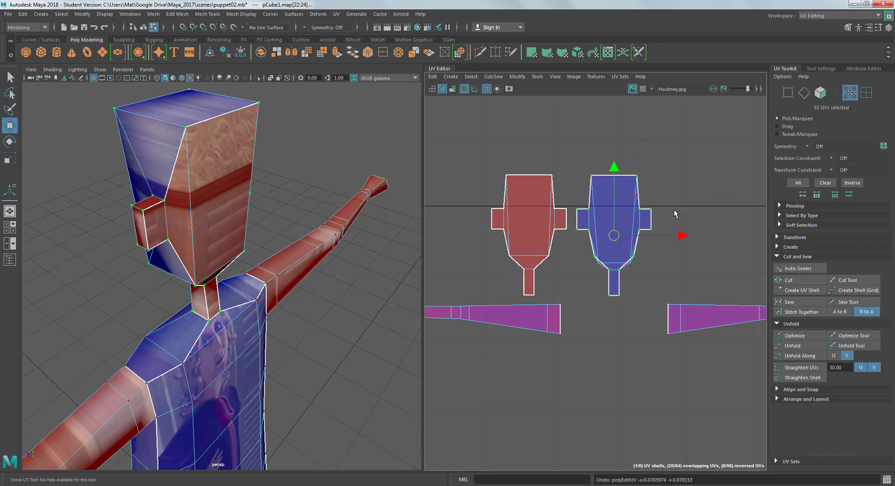
# Select the two side edges of the head's top plus the corner edges of both ears, and cut the UVs along them
pyautogui.keyDown('alt'); pyautogui.moveTo(275, 174); pyautogui.dragTo(360, 192); pyautogui.keyUp('alt')
pyautogui.moveTo(151, 152); pyautogui.dragTo(152, 122, button='right')
pyautogui.click(201, 103)
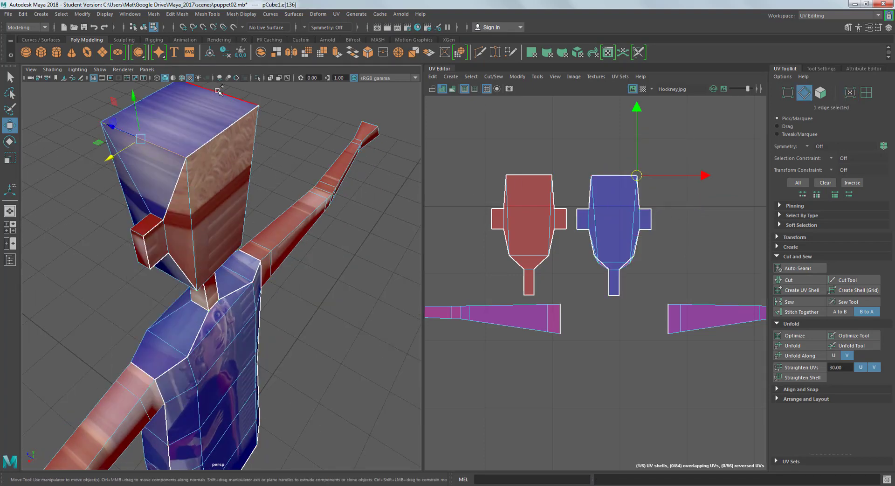
pyautogui.keyDown('shift'); pyautogui.click(217, 90); pyautogui.keyUp('shift')
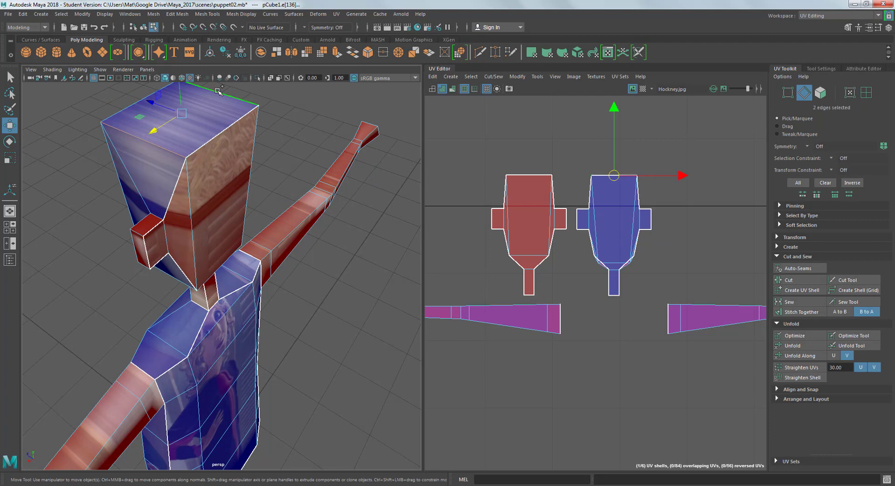
pyautogui.keyDown('shift'); pyautogui.click(146, 250); pyautogui.keyUp('shift')
pyautogui.keyDown('alt'); pyautogui.moveTo(146, 249); pyautogui.dragTo(133, 194); pyautogui.keyUp('alt')
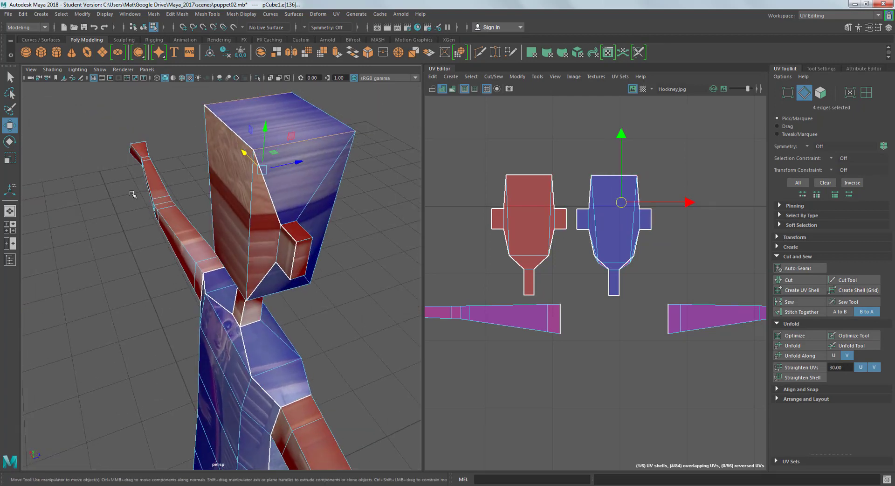
pyautogui.keyDown('shift'); pyautogui.click(308, 239); pyautogui.keyUp('shift')
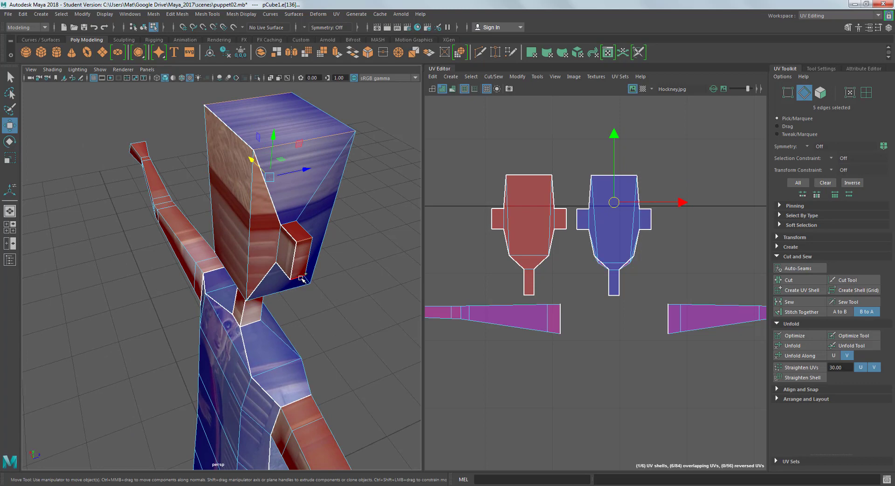
pyautogui.click(808, 285)
# Select all UVs of the back-of-head shell and move it diagonally up, away from the front-of-head shell
pyautogui.click(688, 171)
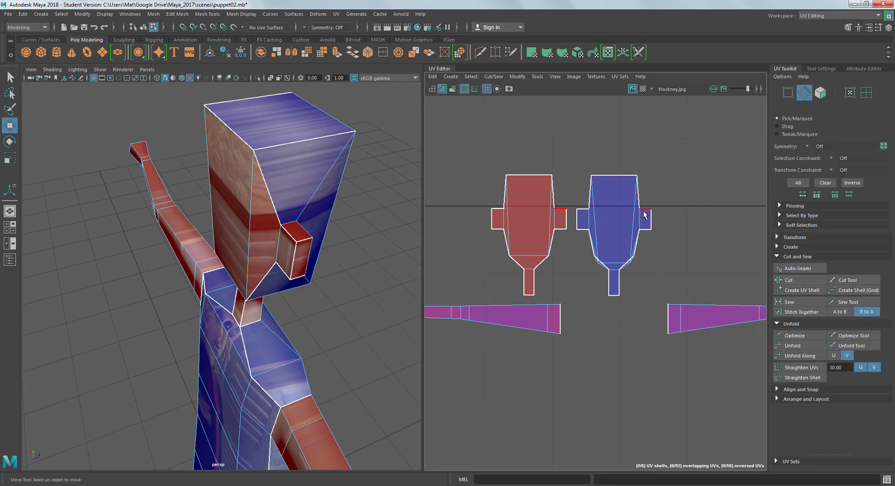
pyautogui.moveTo(645, 214); pyautogui.dragTo(677, 212, button='right')
pyautogui.moveTo(701, 146); pyautogui.dragTo(575, 302)
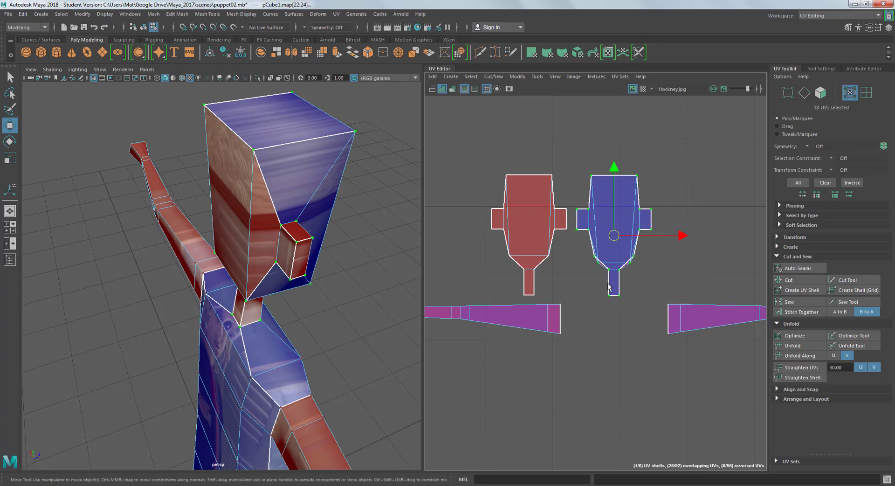
pyautogui.moveTo(613, 236); pyautogui.dragTo(663, 193)
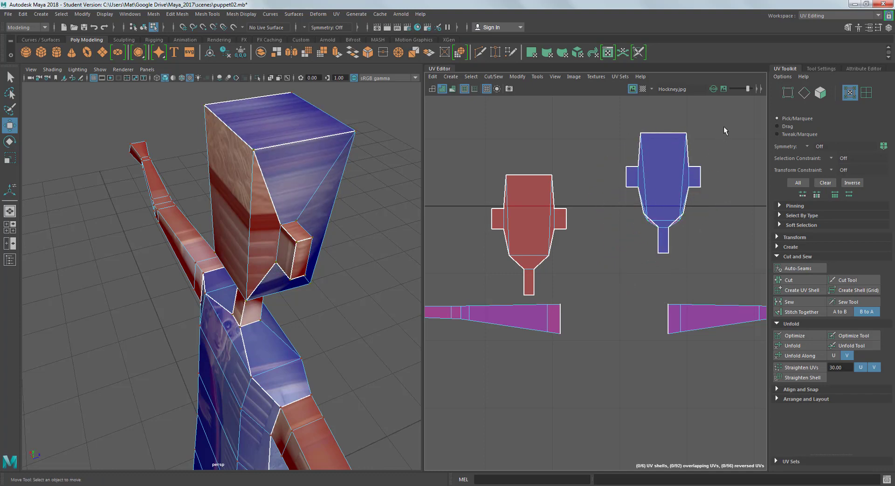
# Try unfolding the back-of-head shell with only part of its UVs selected, undoing each attempt
pyautogui.moveTo(726, 120); pyautogui.dragTo(635, 268)
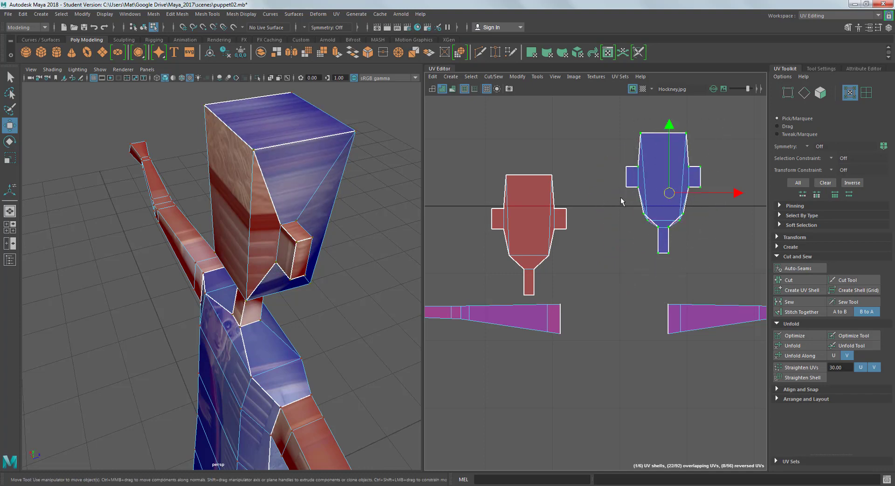
pyautogui.click(788, 348)
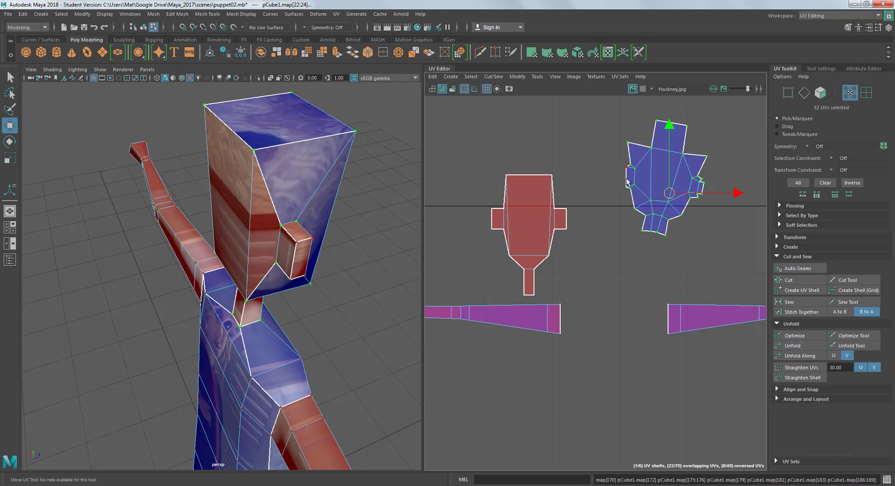
pyautogui.hotkey('ctrl', 'z')
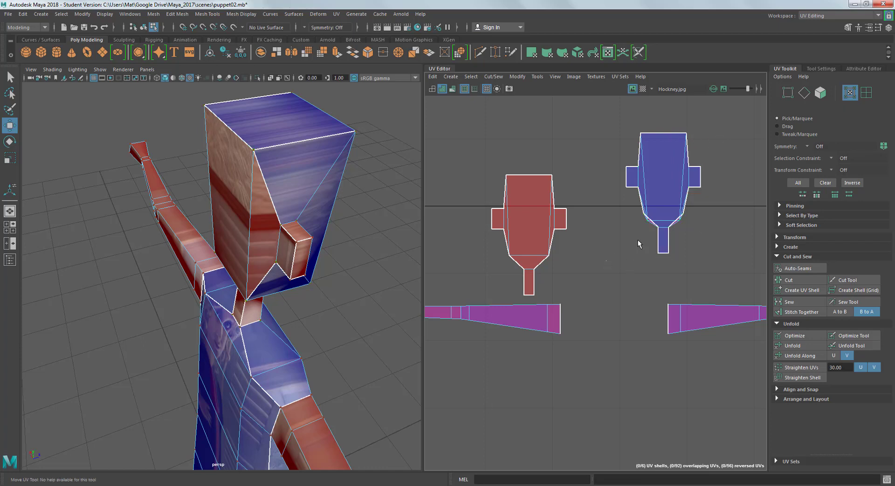
pyautogui.moveTo(606, 262); pyautogui.dragTo(735, 159)
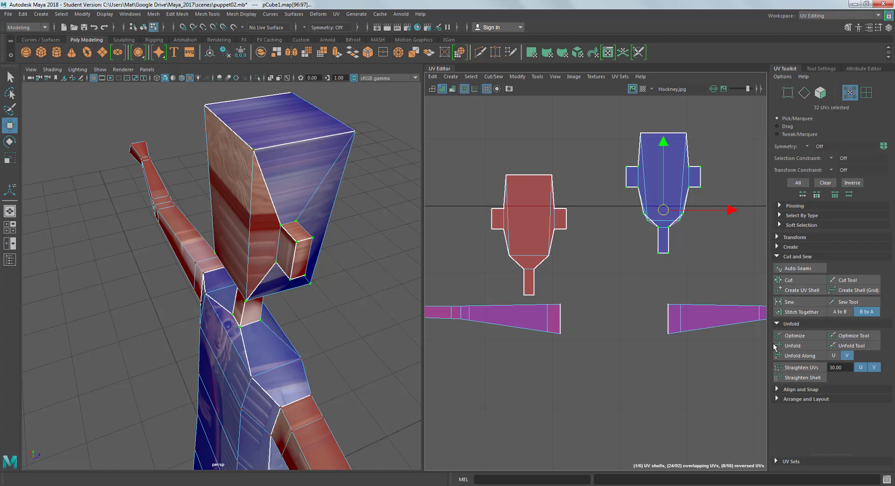
pyautogui.click(798, 346)
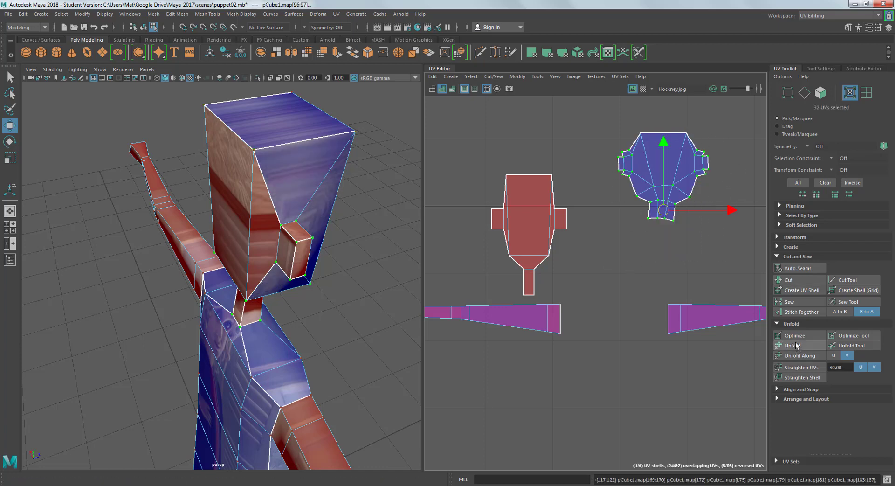
pyautogui.hotkey('ctrl', 'z')
# Select all UVs of the back-of-head shell and unfold them along U, along V and finally in both directions
pyautogui.moveTo(614, 108); pyautogui.dragTo(735, 279)
pyautogui.click(798, 348)
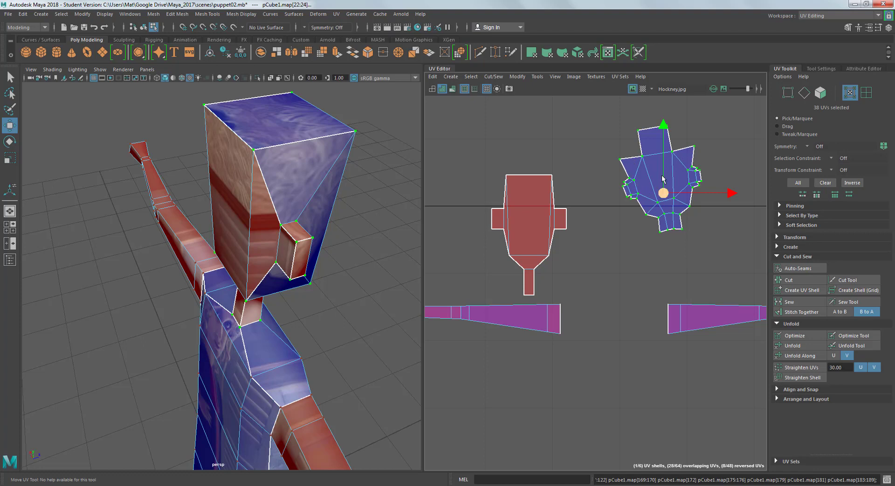
pyautogui.hotkey('ctrl', 'z')
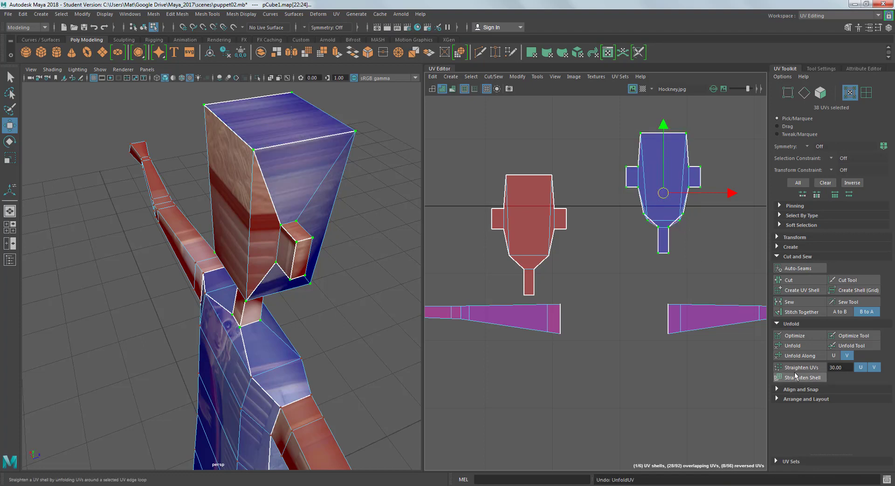
pyautogui.click(834, 355)
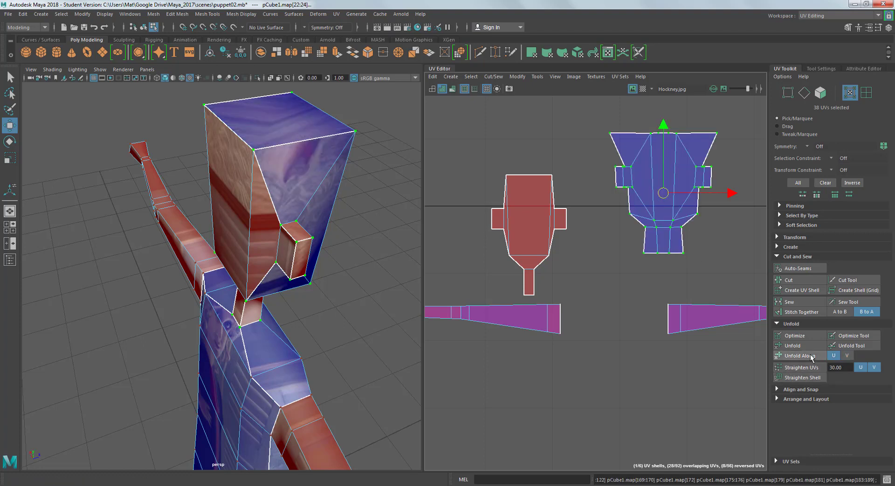
pyautogui.click(848, 356)
pyautogui.click(819, 353)
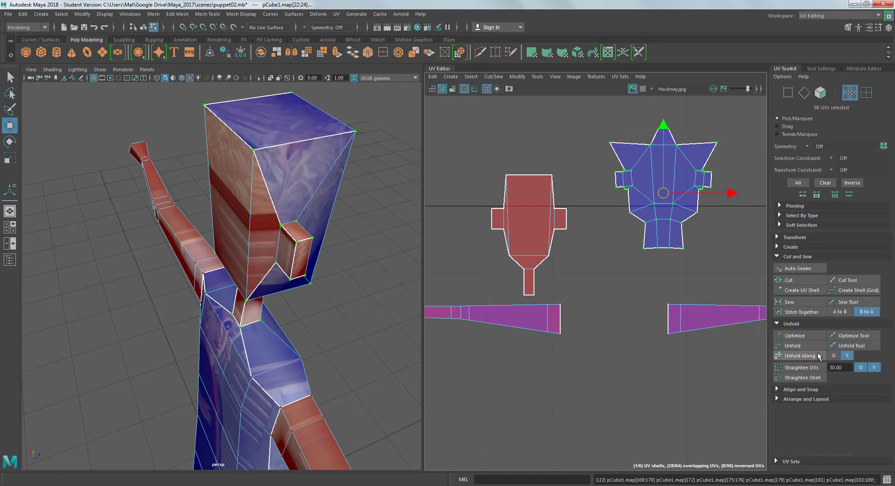
pyautogui.click(804, 346)
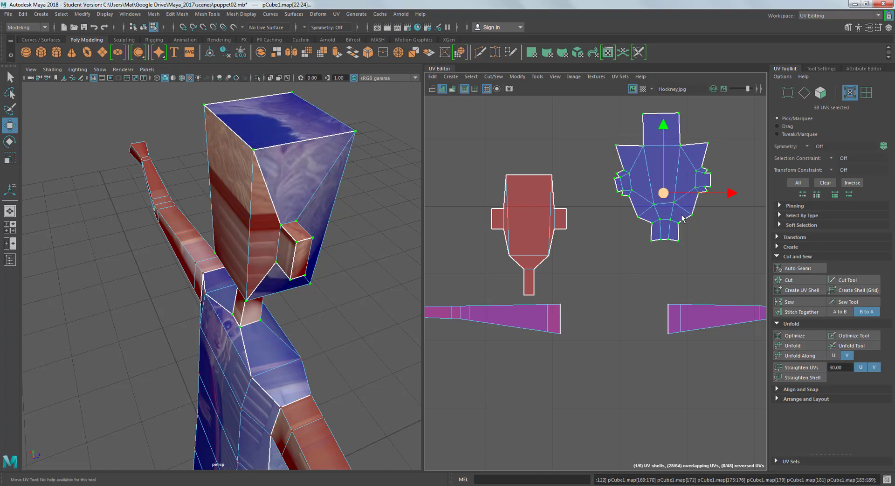
# Level the UV at one end of the back-of-head shell's lower crease with its neighbour, nudge a neck UV, and clear the selection
pyautogui.scroll(4, 712, 210)
pyautogui.keyDown('alt'); pyautogui.moveTo(712, 210); pyautogui.dragTo(710, 257, button='middle'); pyautogui.keyUp('alt')
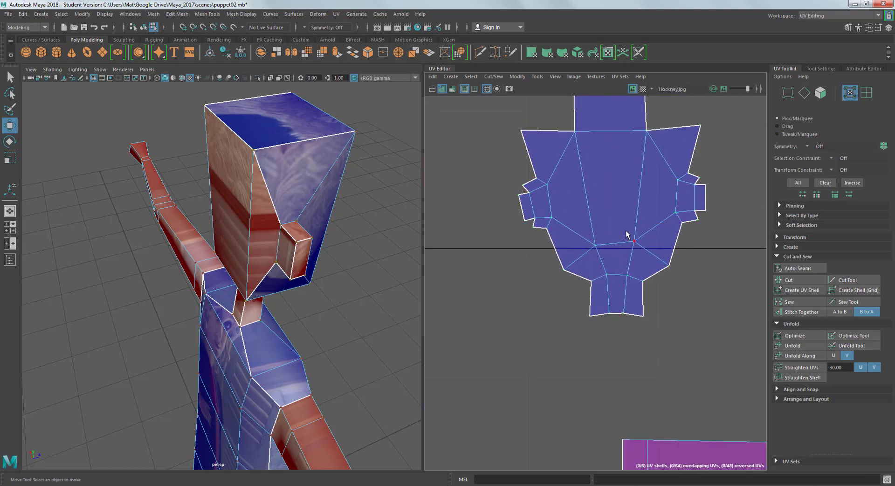
pyautogui.click(635, 243)
pyautogui.moveTo(636, 248); pyautogui.dragTo(637, 251)
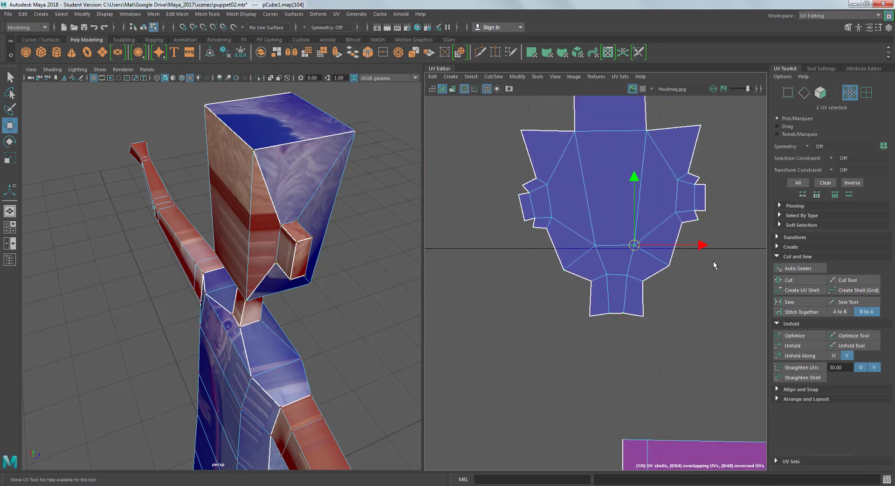
pyautogui.click(604, 266)
pyautogui.click(608, 275)
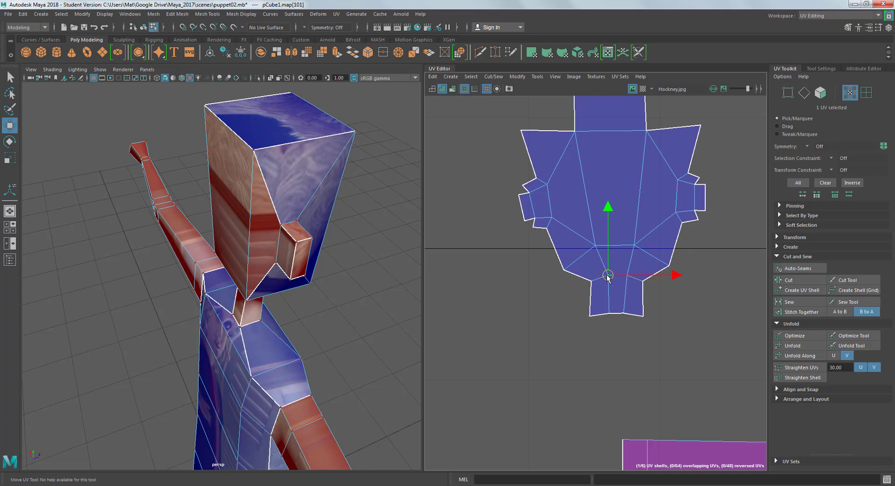
pyautogui.moveTo(607, 276); pyautogui.dragTo(607, 276)
pyautogui.click(700, 226)
pyautogui.scroll(-2, 637, 190)
pyautogui.keyDown('alt'); pyautogui.moveTo(638, 190); pyautogui.dragTo(632, 253, button='middle'); pyautogui.keyUp('alt')
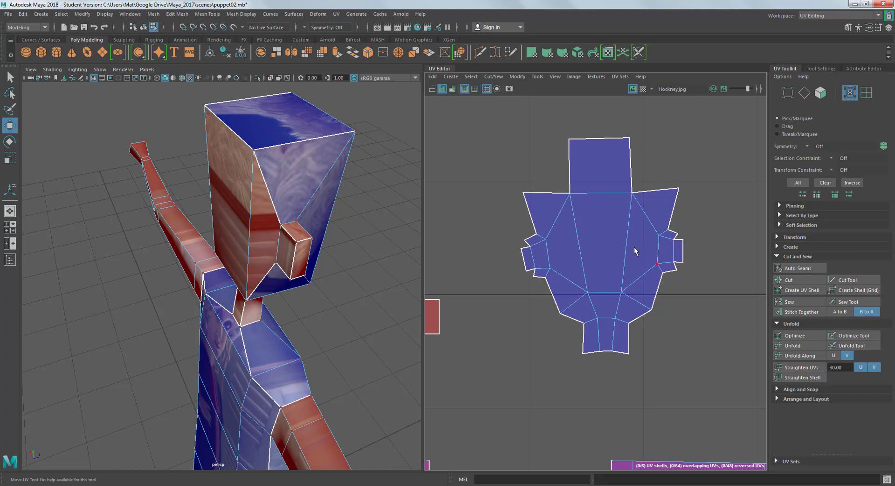
pyautogui.scroll(-3, 634, 251)
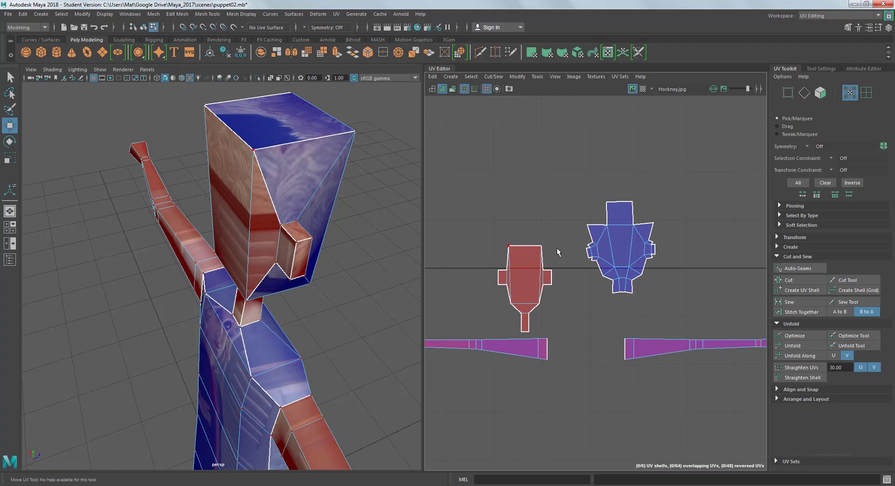
# Select all UVs of the front-of-head shell, flip them along U, and unfold the shell in both directions
pyautogui.keyDown('alt'); pyautogui.moveTo(529, 264); pyautogui.dragTo(555, 219, button='middle'); pyautogui.keyUp('alt')
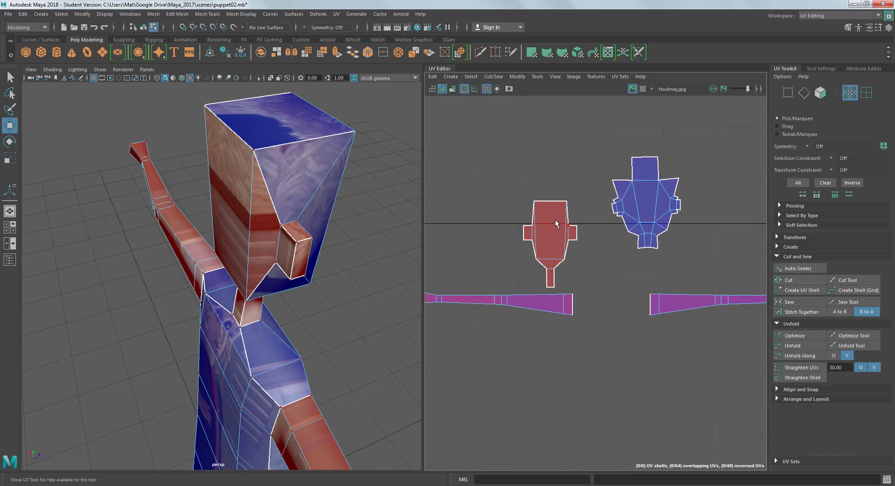
pyautogui.moveTo(549, 230); pyautogui.dragTo(589, 231, button='right')
pyautogui.moveTo(503, 182); pyautogui.dragTo(584, 289)
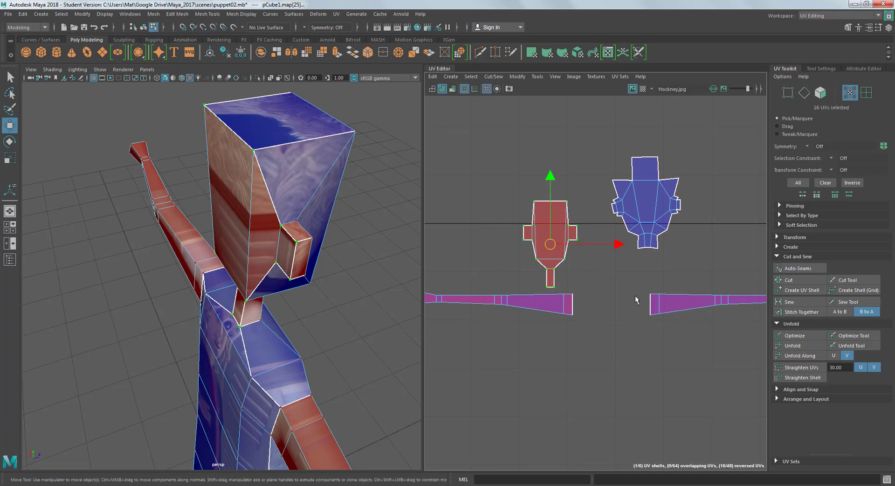
pyautogui.click(777, 238)
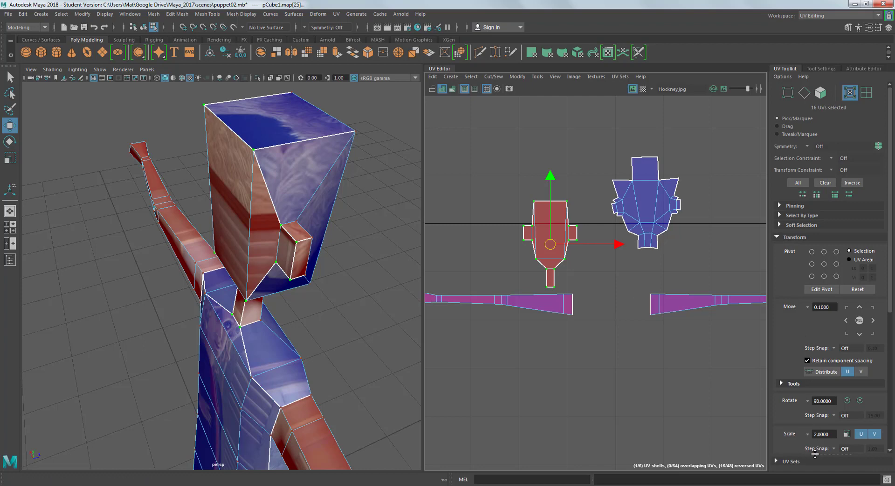
pyautogui.scroll(-1, 818, 425)
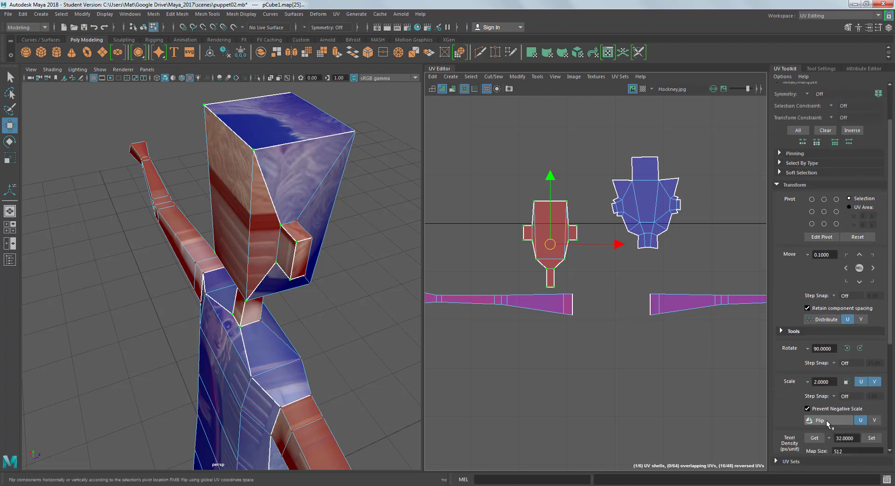
pyautogui.click(836, 420)
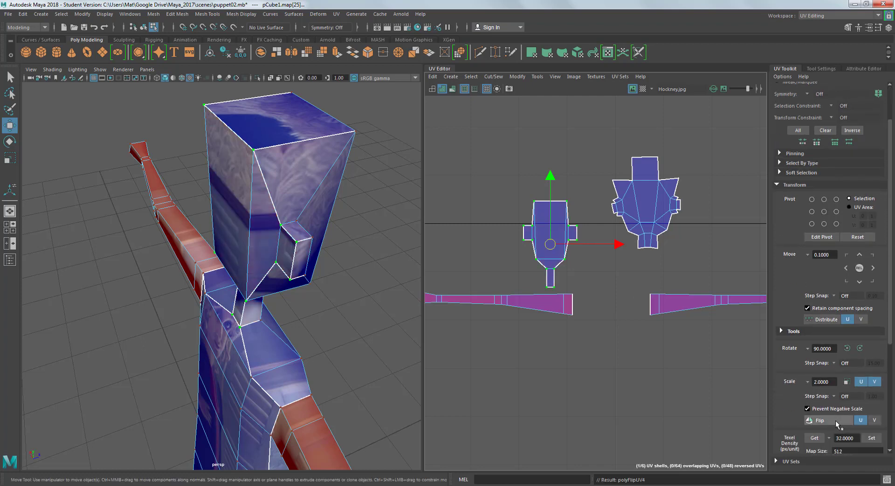
pyautogui.click(778, 184)
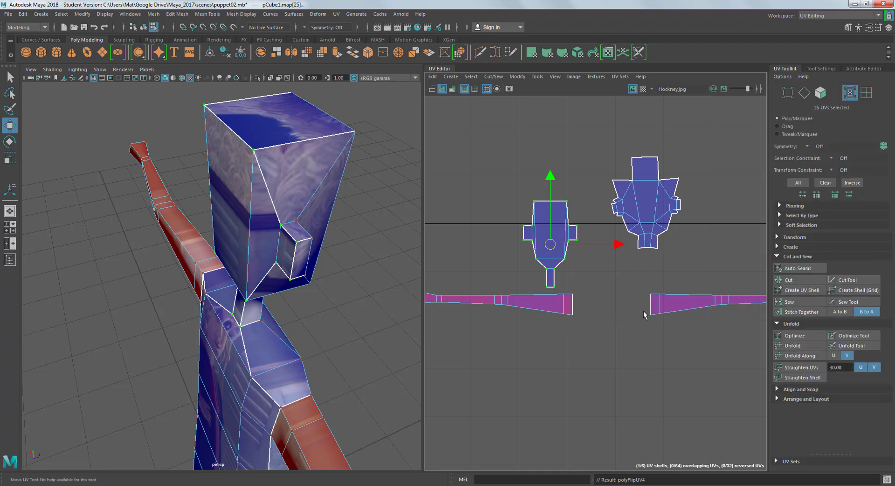
pyautogui.click(799, 346)
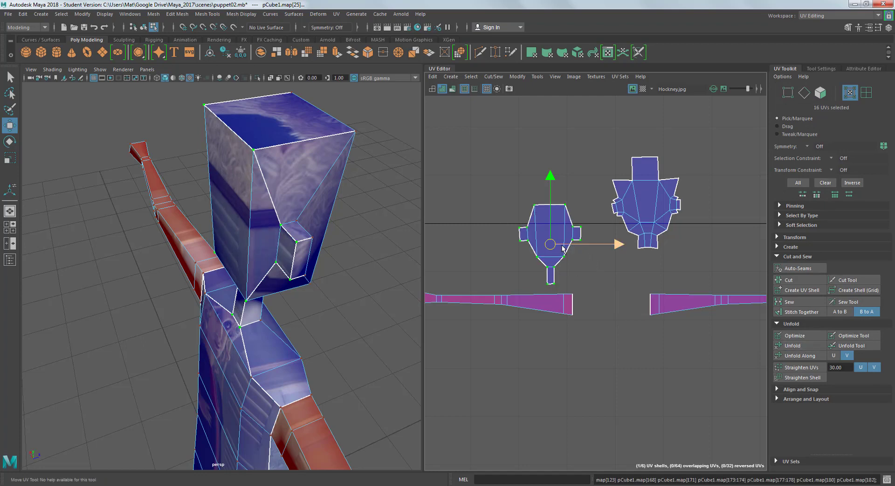
# Move the front-of-head shell up beside the back-of-head shell and scale it down slightly to match
pyautogui.moveTo(551, 244); pyautogui.dragTo(572, 216)
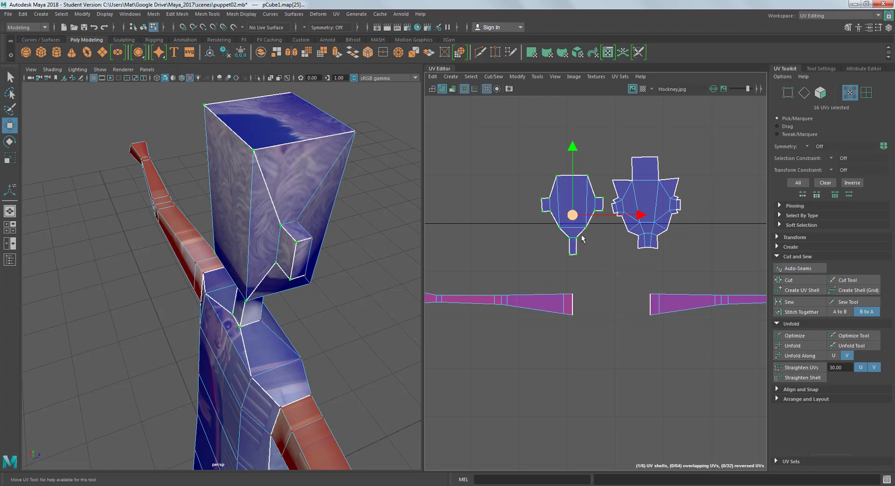
pyautogui.press('r')
pyautogui.moveTo(611, 236); pyautogui.dragTo(606, 235, button='middle')
pyautogui.press('w')
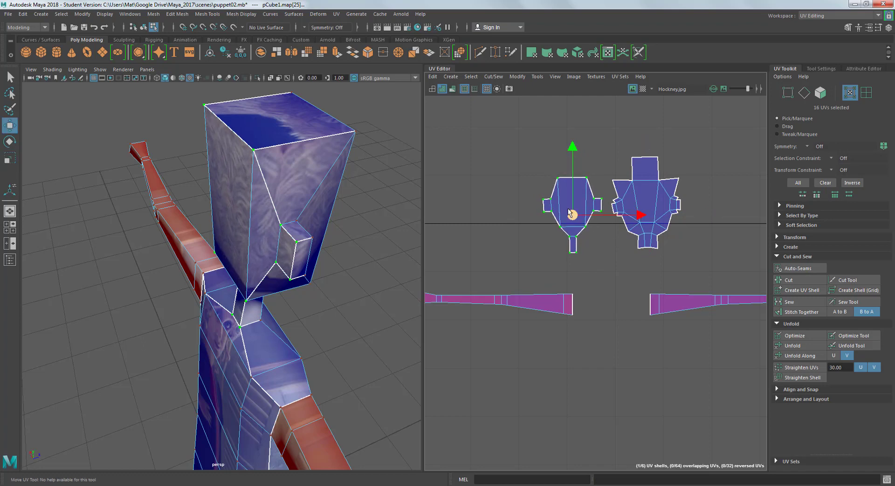
pyautogui.moveTo(572, 214); pyautogui.dragTo(576, 214)
pyautogui.click(597, 238)
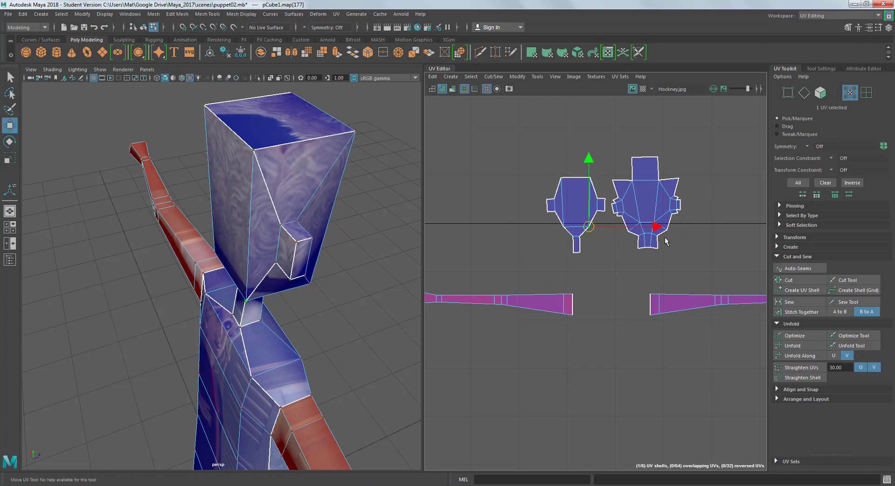
# Examine the overall shell layout in the UV Editor and the puppet's arms from several angles, including from below
pyautogui.scroll(-7, 665, 236)
pyautogui.keyDown('alt'); pyautogui.moveTo(662, 205); pyautogui.dragTo(645, 148, button='middle'); pyautogui.keyUp('alt')
pyautogui.scroll(1, 645, 149)
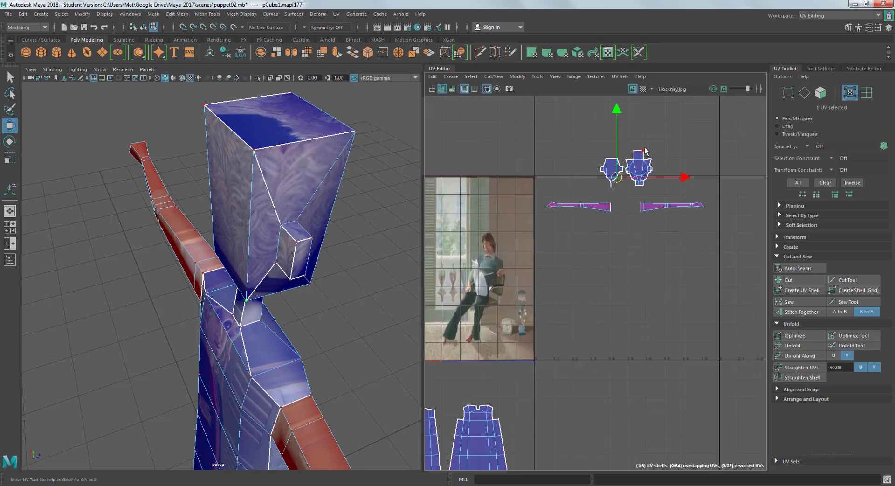
pyautogui.keyDown('alt'); pyautogui.moveTo(289, 196); pyautogui.dragTo(295, 243); pyautogui.keyUp('alt')
pyautogui.scroll(-6, 297, 243)
pyautogui.keyDown('alt'); pyautogui.moveTo(298, 255); pyautogui.dragTo(226, 182, button='middle'); pyautogui.keyUp('alt')
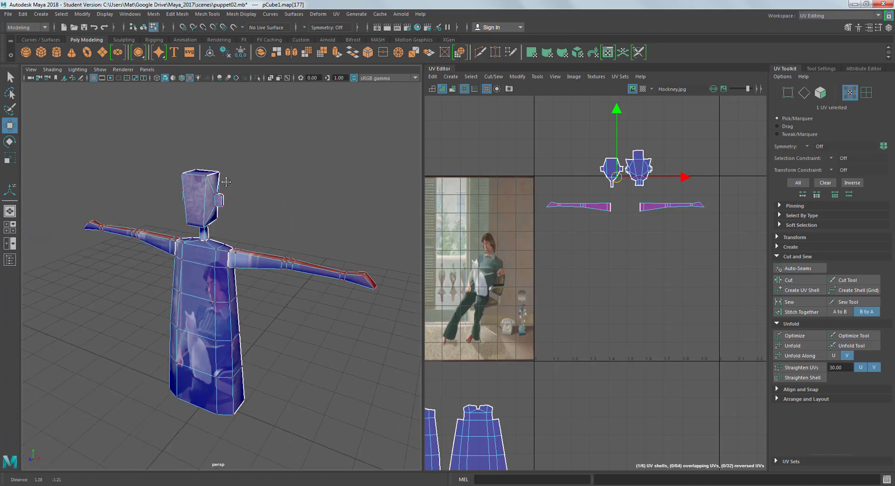
pyautogui.scroll(5, 209, 200)
pyautogui.keyDown('alt'); pyautogui.moveTo(198, 185); pyautogui.dragTo(226, 202); pyautogui.keyUp('alt')
pyautogui.keyDown('alt'); pyautogui.moveTo(224, 199); pyautogui.dragTo(229, 244, button='middle'); pyautogui.keyUp('alt')
pyautogui.keyDown('alt'); pyautogui.moveTo(221, 224); pyautogui.dragTo(215, 295); pyautogui.keyUp('alt')
pyautogui.keyDown('alt'); pyautogui.moveTo(189, 252); pyautogui.dragTo(256, 266); pyautogui.keyUp('alt')
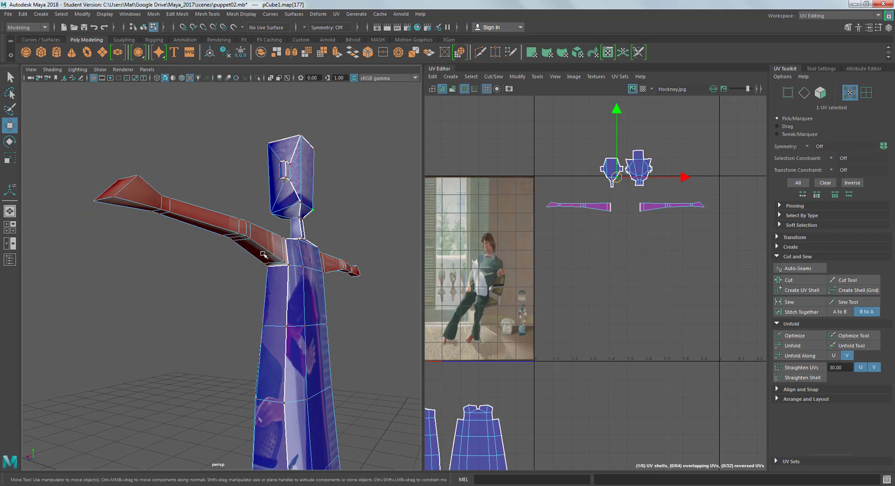
# Select the run of edges along one arm's underside, from the armpit to the end of the hand, and cut the UVs there
pyautogui.moveTo(264, 254); pyautogui.dragTo(266, 218, button='right')
pyautogui.keyDown('alt'); pyautogui.moveTo(265, 218); pyautogui.dragTo(302, 296); pyautogui.keyUp('alt')
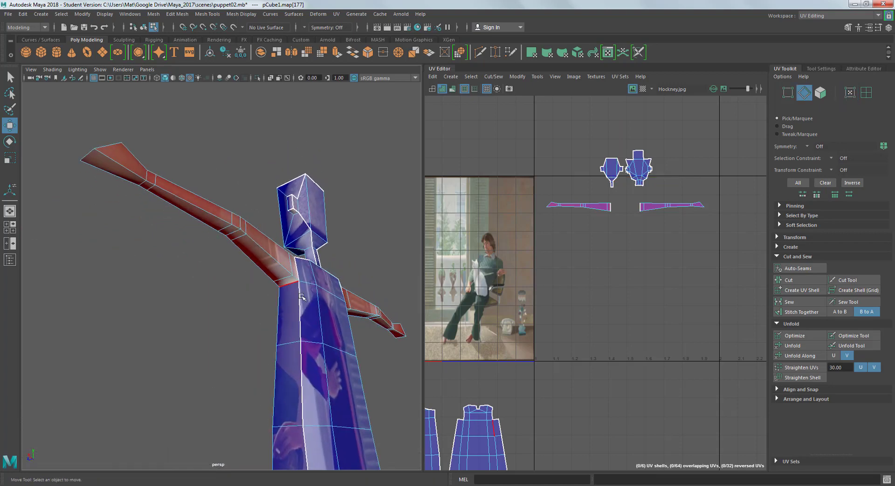
pyautogui.click(294, 278)
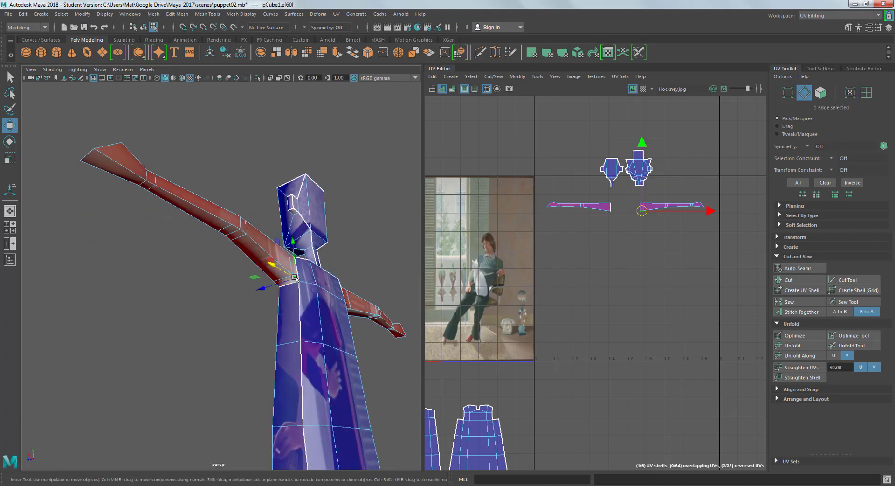
pyautogui.press('q')
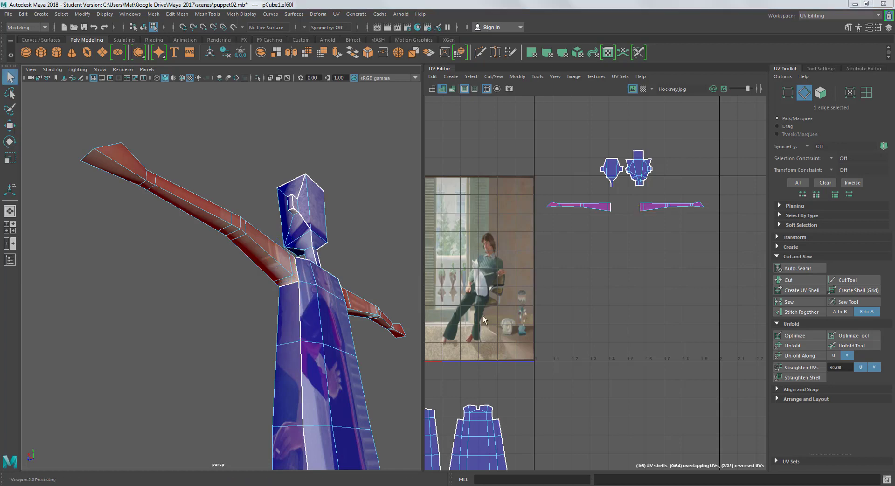
pyautogui.keyDown('alt'); pyautogui.moveTo(305, 269); pyautogui.dragTo(279, 264); pyautogui.keyUp('alt')
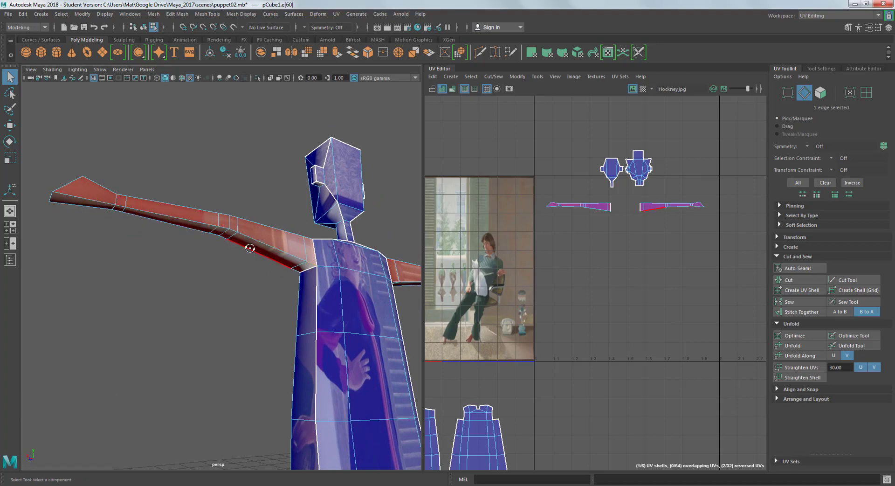
pyautogui.keyDown('alt'); pyautogui.moveTo(250, 245); pyautogui.dragTo(252, 244); pyautogui.keyUp('alt')
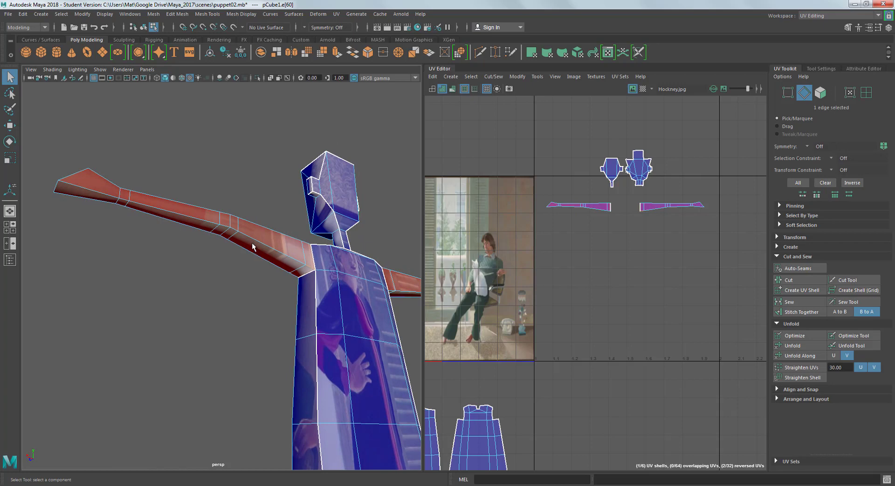
pyautogui.moveTo(307, 267); pyautogui.dragTo(306, 218, button='right')
pyautogui.doubleClick(89, 189)
pyautogui.keyDown('alt'); pyautogui.moveTo(111, 208); pyautogui.dragTo(123, 194); pyautogui.keyUp('alt')
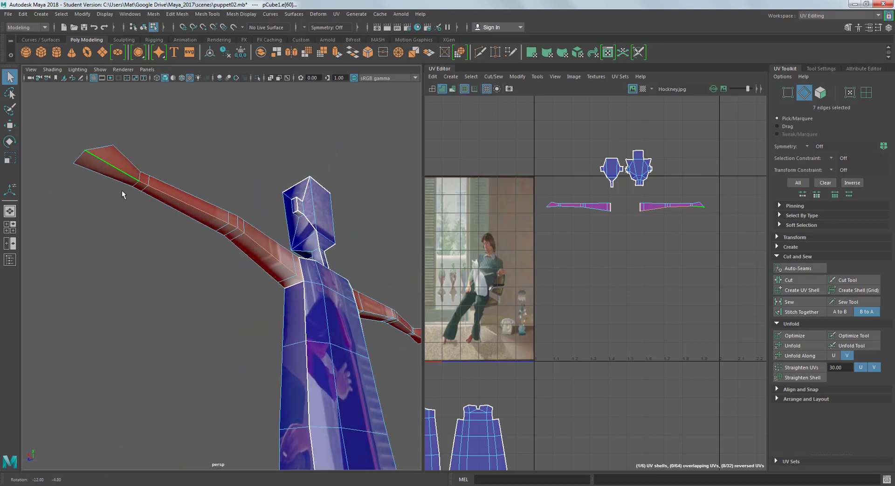
pyautogui.click(794, 282)
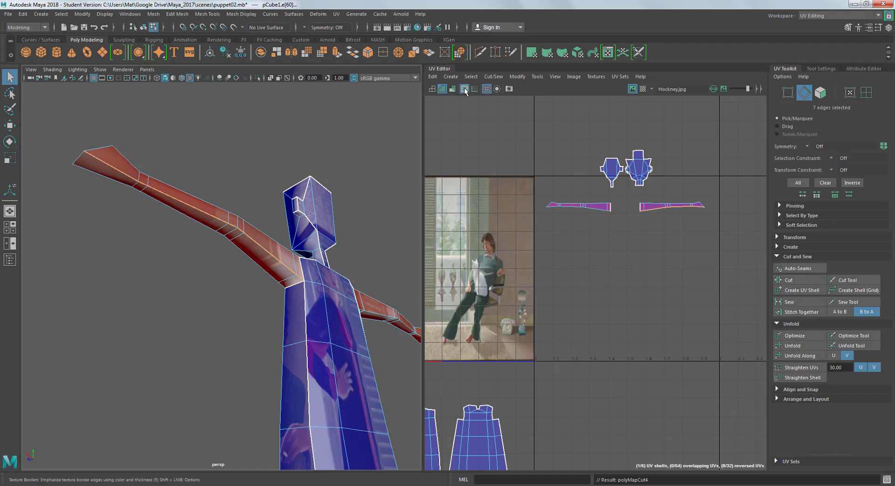
# Select three edges around the end face of that arm's hand and cut the UVs along them
pyautogui.keyDown('alt'); pyautogui.moveTo(127, 189); pyautogui.dragTo(150, 203); pyautogui.keyUp('alt')
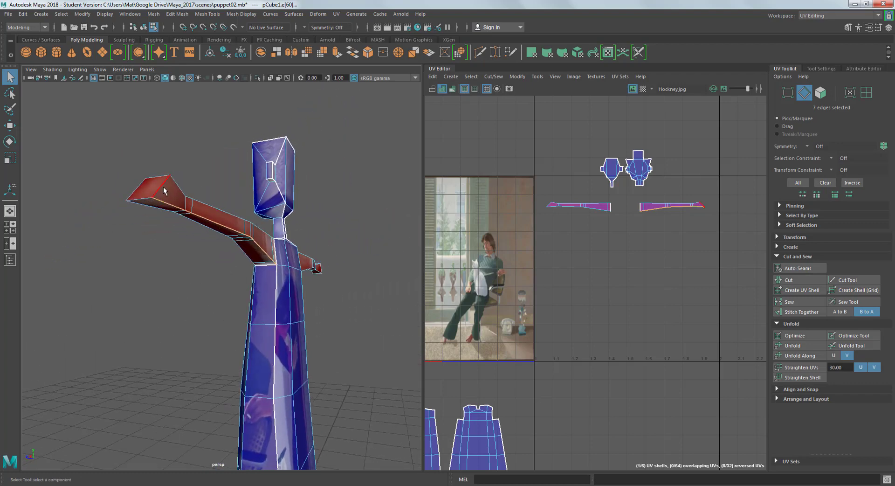
pyautogui.click(164, 190)
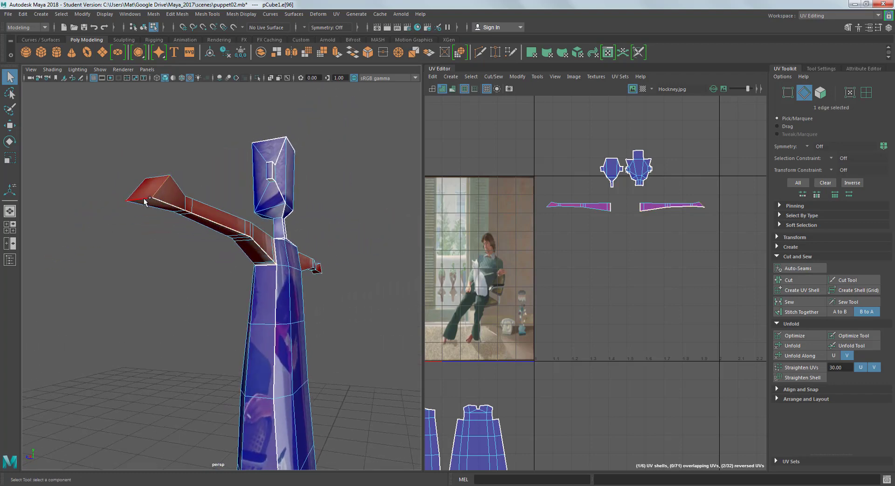
pyautogui.keyDown('shift'); pyautogui.click(140, 191); pyautogui.keyUp('shift')
pyautogui.keyDown('alt'); pyautogui.moveTo(157, 248); pyautogui.dragTo(186, 240); pyautogui.keyUp('alt')
pyautogui.keyDown('alt'); pyautogui.moveTo(256, 171); pyautogui.dragTo(180, 224); pyautogui.keyUp('alt')
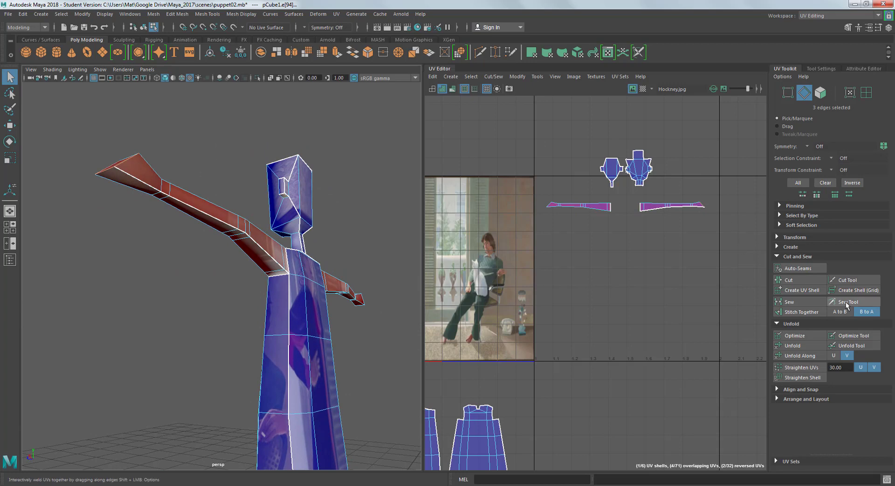
pyautogui.click(793, 279)
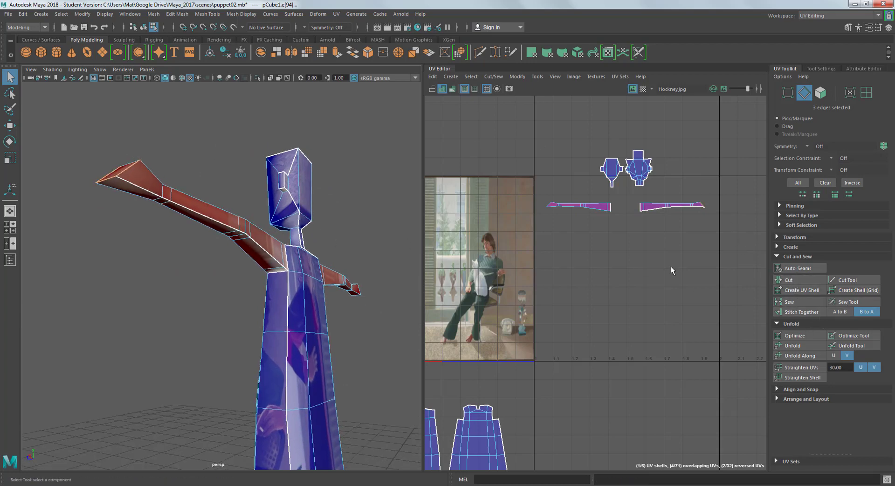
# Select all UVs of the cut arm's shell, try unfolding them in both directions, and undo the unfold
pyautogui.scroll(3, 680, 255)
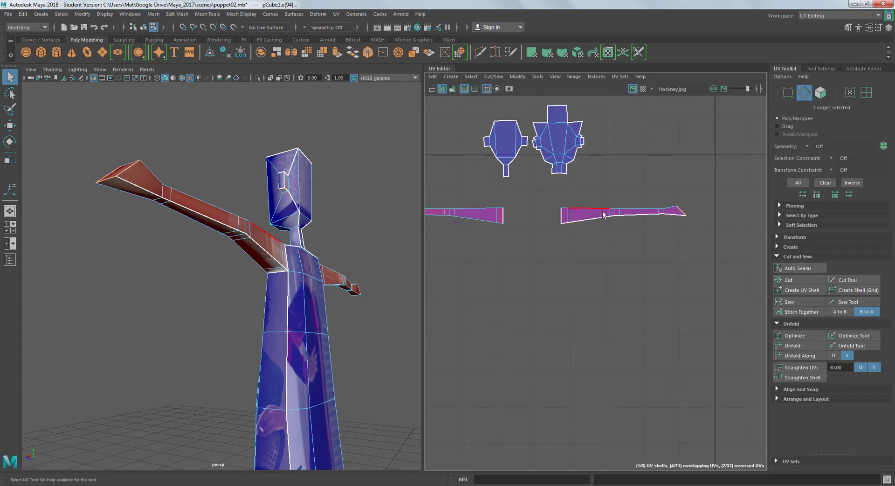
pyautogui.rightClick(648, 215)
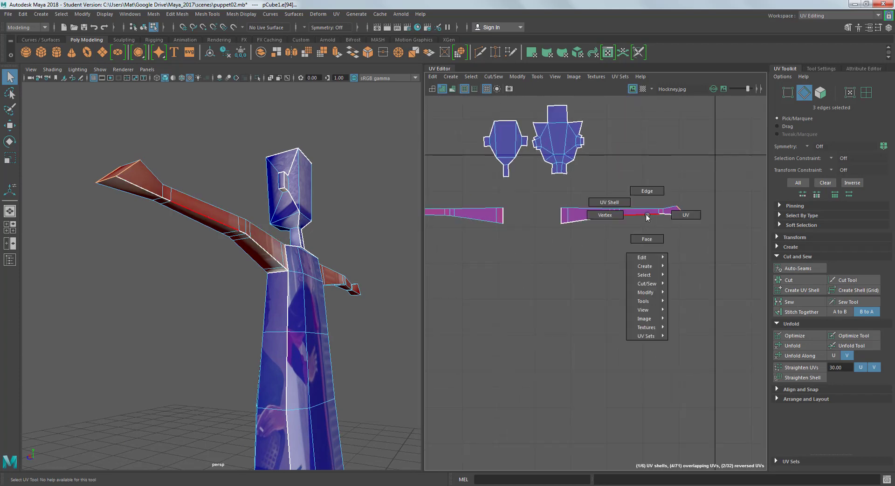
pyautogui.click(683, 215)
pyautogui.moveTo(543, 186); pyautogui.dragTo(704, 257)
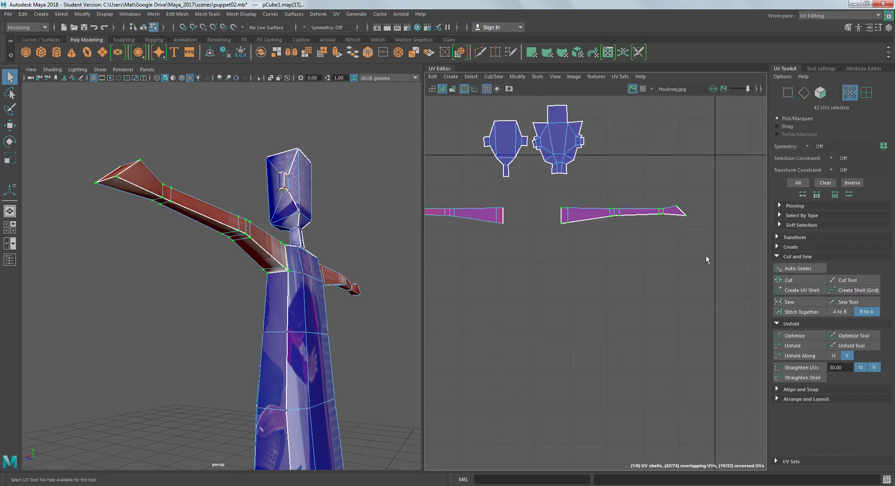
pyautogui.click(804, 346)
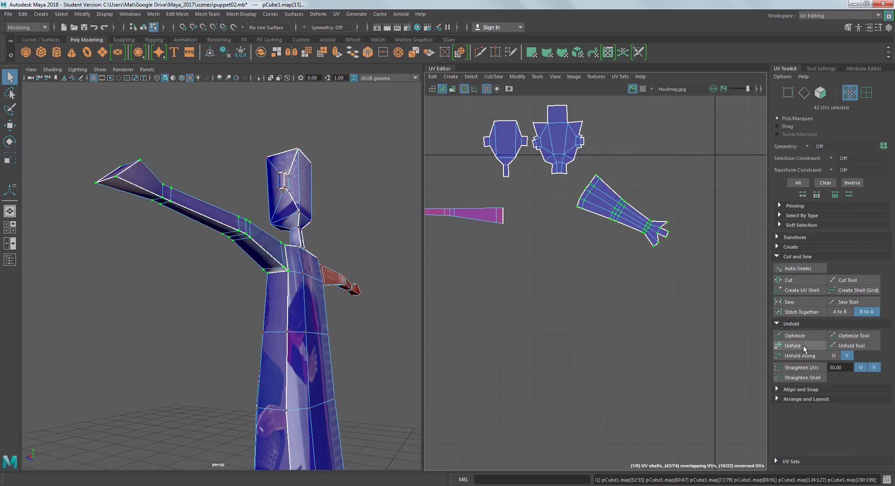
pyautogui.click(804, 345)
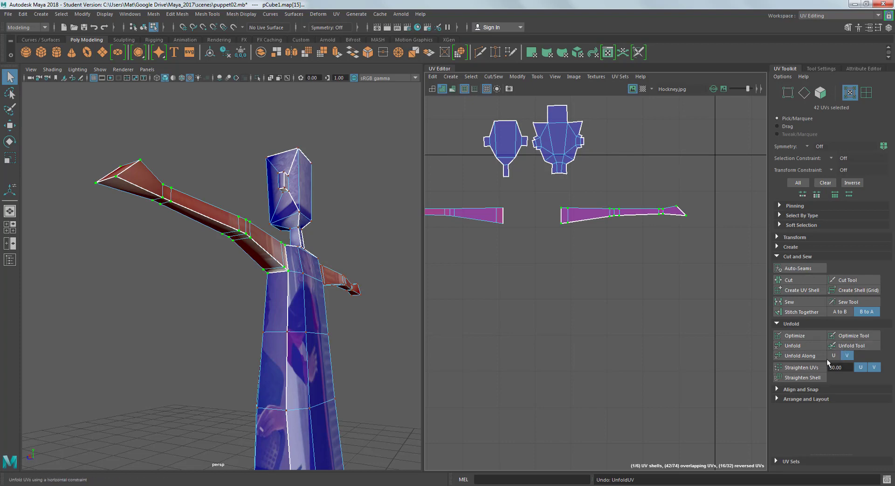
# Unfold the selected arm shell along V and again along U
pyautogui.click(805, 356)
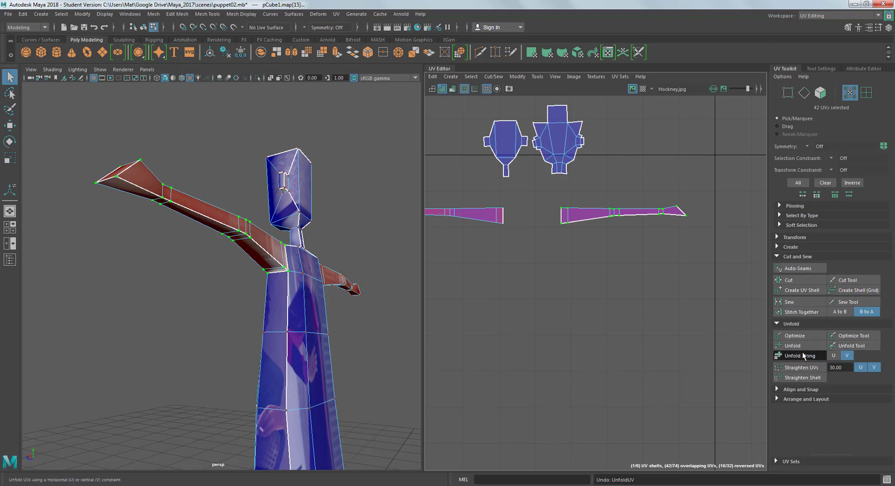
pyautogui.click(834, 356)
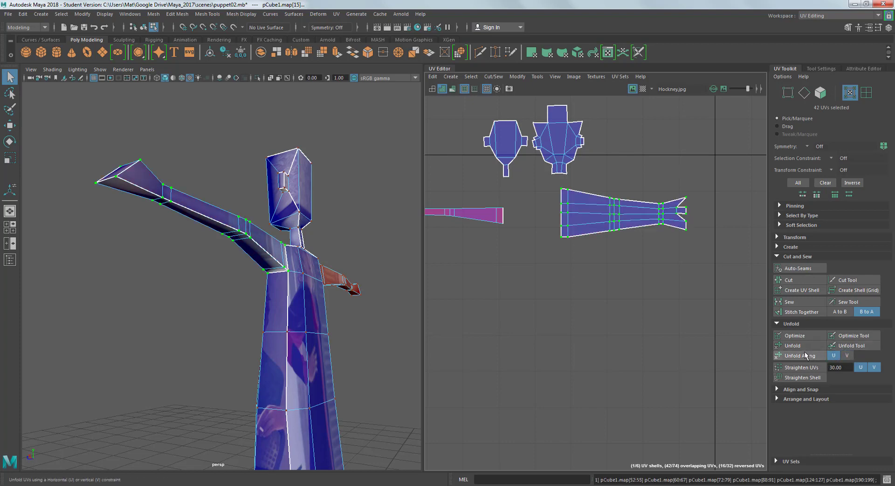
pyautogui.click(802, 356)
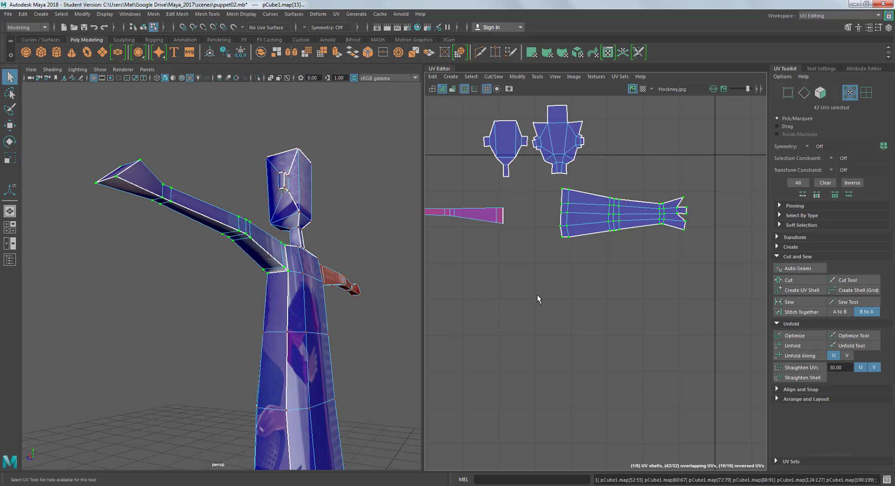
# Examine the arm shells in the UV layout and the puppet's front and opposite arm in the viewport
pyautogui.keyDown('alt'); pyautogui.moveTo(653, 221); pyautogui.dragTo(591, 209, button='right'); pyautogui.keyUp('alt')
pyautogui.keyDown('alt'); pyautogui.moveTo(592, 210); pyautogui.dragTo(645, 210, button='middle'); pyautogui.keyUp('alt')
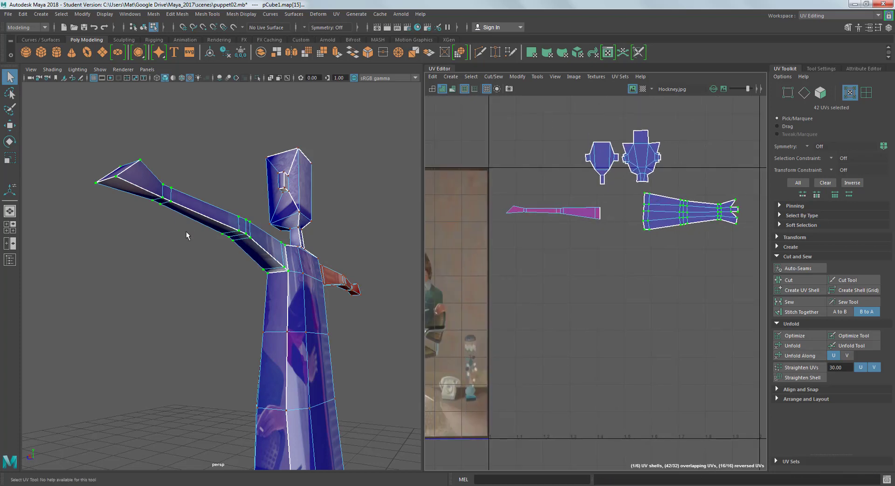
pyautogui.keyDown('alt'); pyautogui.moveTo(216, 201); pyautogui.dragTo(274, 221); pyautogui.keyUp('alt')
pyautogui.keyDown('alt'); pyautogui.moveTo(267, 212); pyautogui.dragTo(395, 203, button='middle'); pyautogui.keyUp('alt')
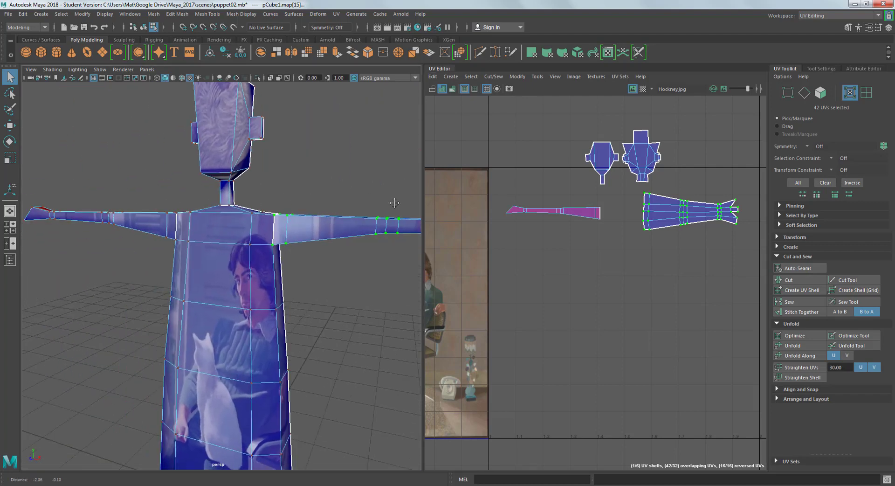
pyautogui.keyDown('alt'); pyautogui.moveTo(180, 182); pyautogui.dragTo(240, 155); pyautogui.keyUp('alt')
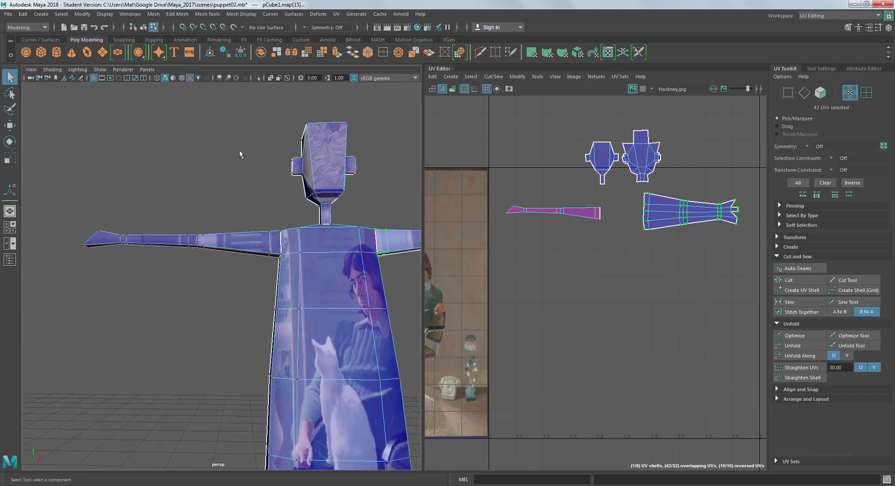
# Select the lengthwise edges running along the lower side of the uncut arm from shoulder to hand and cut the UVs along them
pyautogui.keyDown('alt'); pyautogui.moveTo(240, 154); pyautogui.dragTo(312, 120, button='middle'); pyautogui.keyUp('alt')
pyautogui.keyDown('alt'); pyautogui.moveTo(276, 216); pyautogui.dragTo(422, 195); pyautogui.keyUp('alt')
pyautogui.scroll(-4, 164, 163)
pyautogui.moveTo(159, 181); pyautogui.dragTo(136, 135, button='right')
pyautogui.click(73, 215)
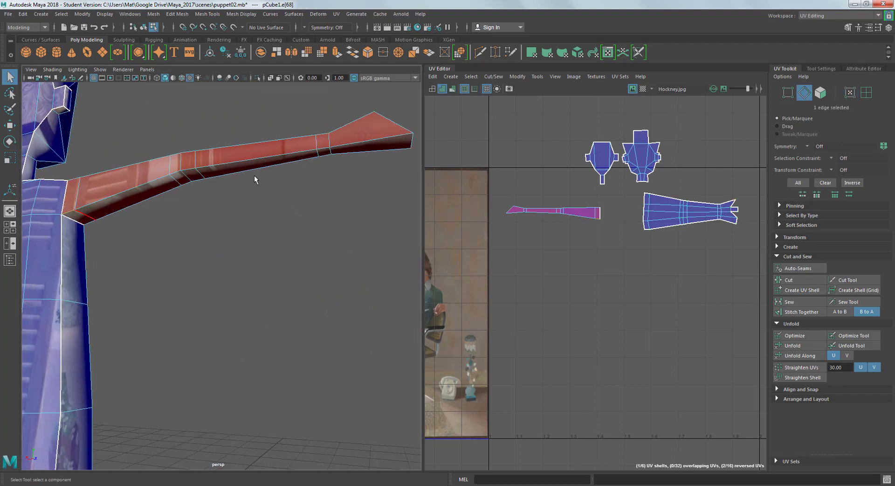
pyautogui.click(365, 146)
pyautogui.doubleClick(367, 140)
pyautogui.click(803, 282)
# Select three edges around the end face of this arm's hand and cut the UVs along them
pyautogui.keyDown('alt'); pyautogui.moveTo(351, 240); pyautogui.dragTo(280, 229); pyautogui.keyUp('alt')
pyautogui.click(197, 160)
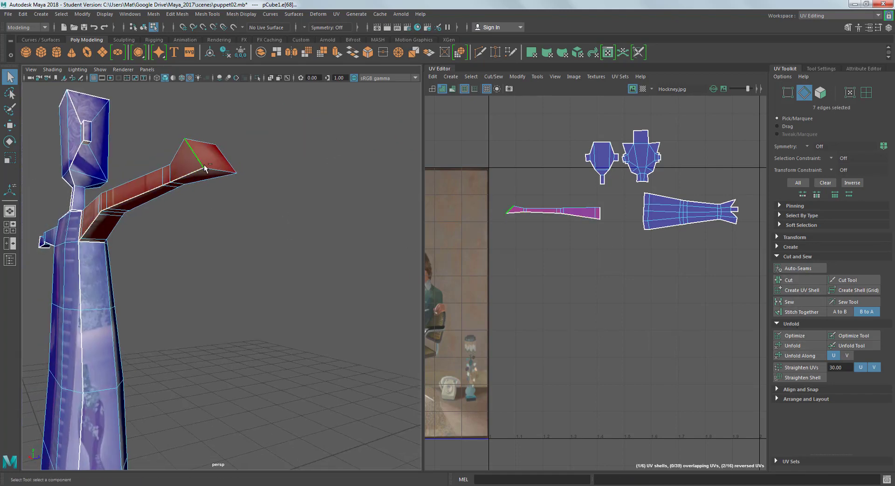
pyautogui.keyDown('shift'); pyautogui.click(210, 169); pyautogui.keyUp('shift')
pyautogui.click(793, 282)
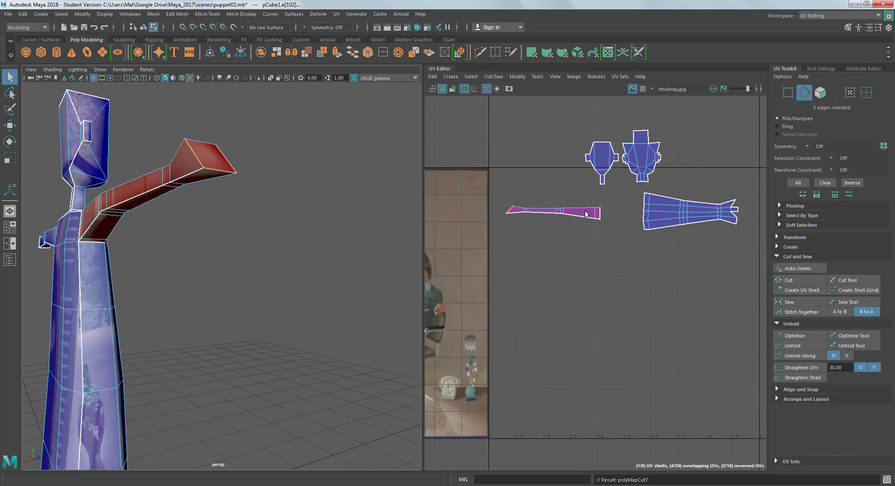
# Select all UVs of the newly cut arm shell and unfold it along V and again along U
pyautogui.moveTo(587, 213); pyautogui.dragTo(626, 216, button='right')
pyautogui.moveTo(502, 195); pyautogui.dragTo(612, 247)
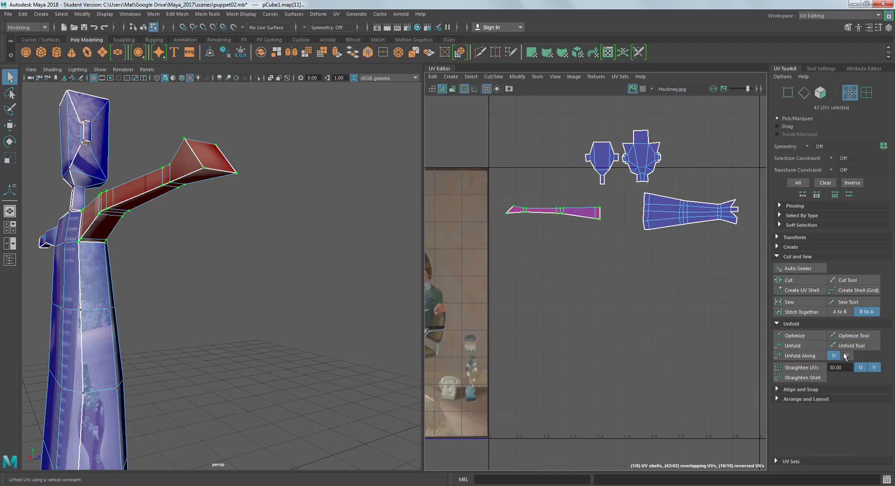
pyautogui.click(809, 357)
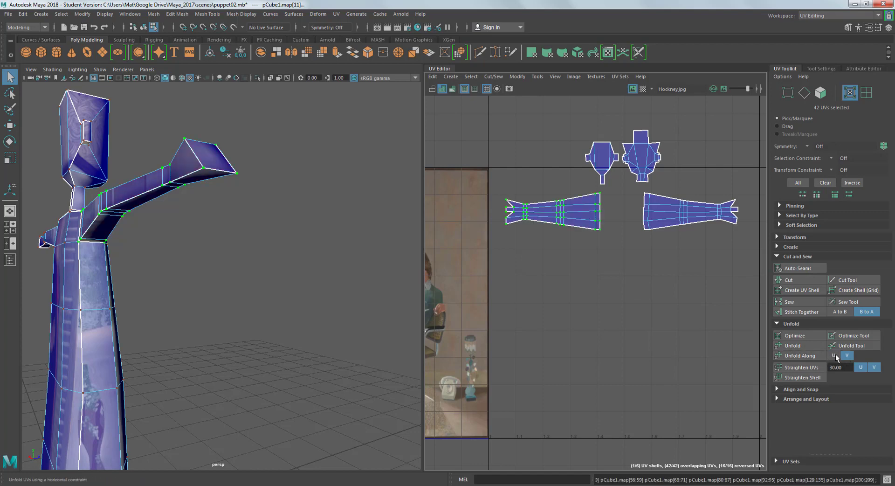
pyautogui.click(820, 357)
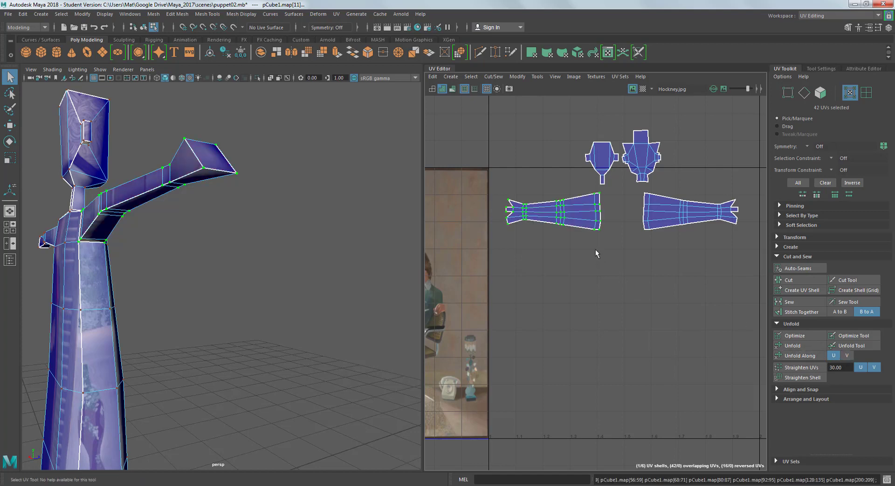
# Check the complete UV layout against the background texture and open the Hypershade
pyautogui.scroll(-5, 596, 254)
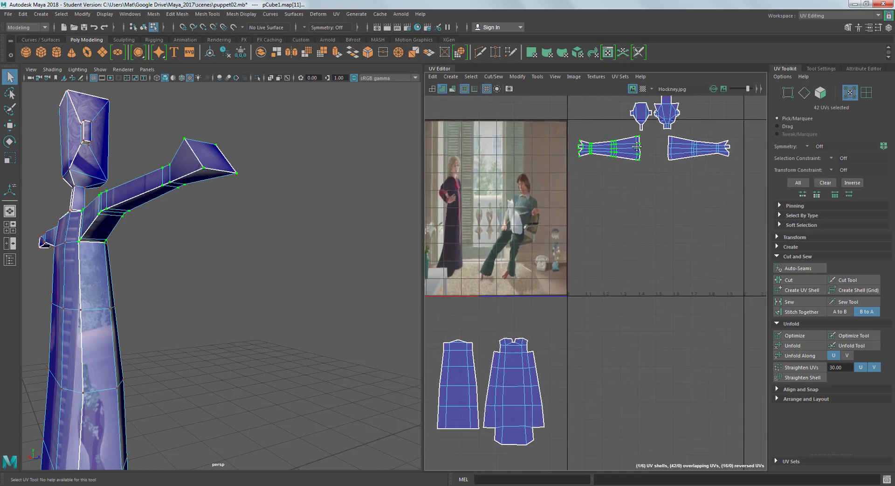
pyautogui.scroll(-1, 647, 237)
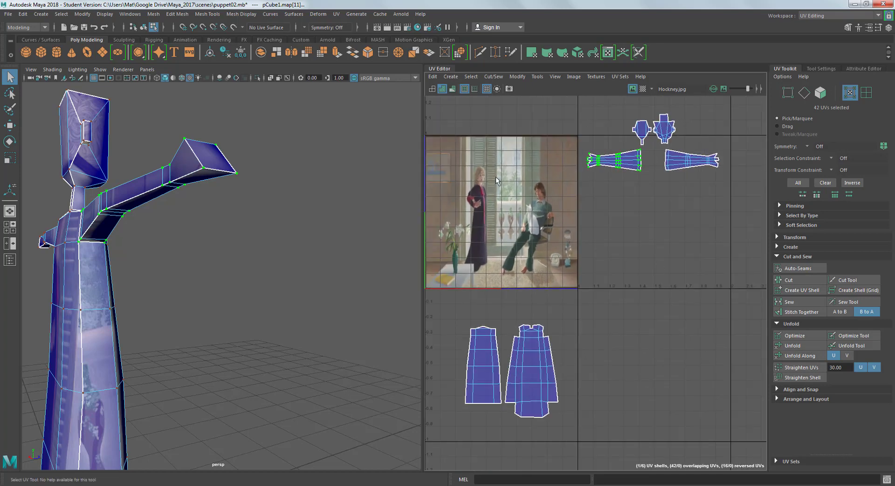
pyautogui.keyDown('alt'); pyautogui.moveTo(476, 238); pyautogui.dragTo(502, 249, button='middle'); pyautogui.keyUp('alt')
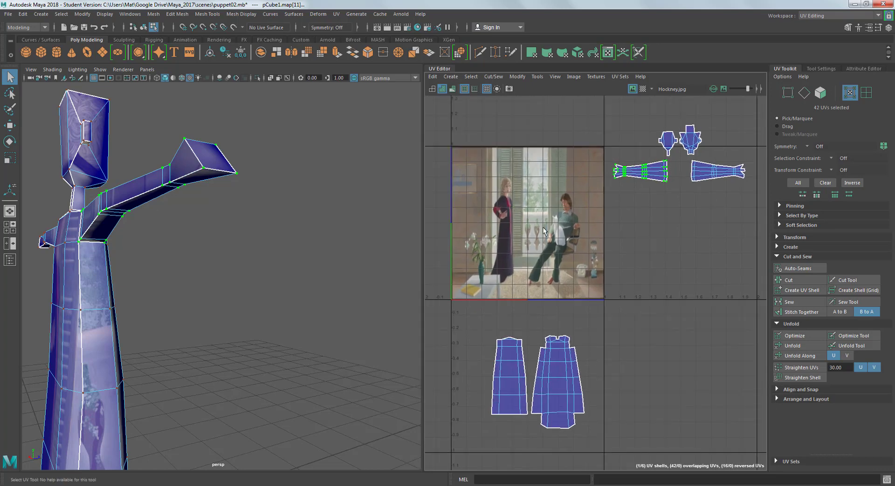
pyautogui.click(642, 89)
pyautogui.click(643, 89)
pyautogui.click(126, 14)
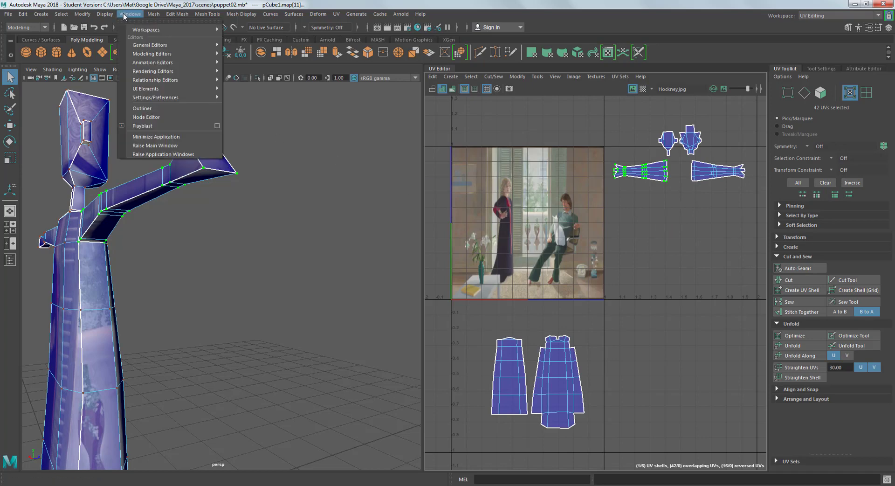
pyautogui.moveTo(155, 73)
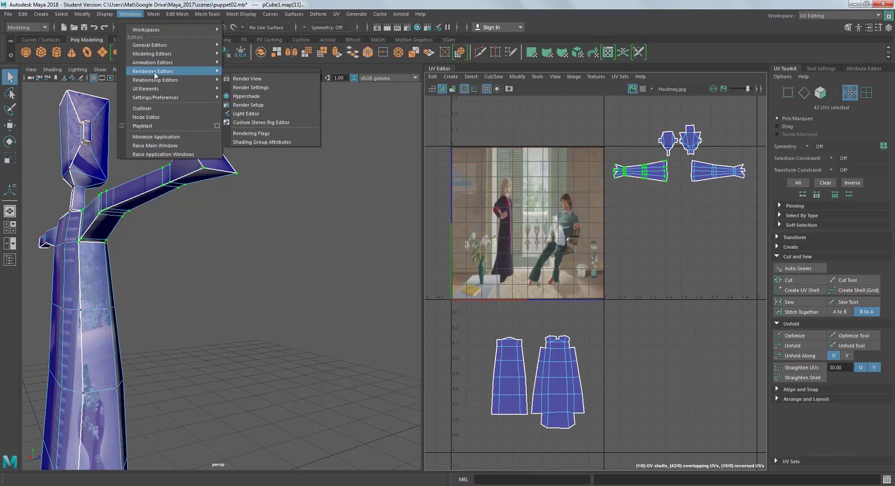
pyautogui.click(258, 93)
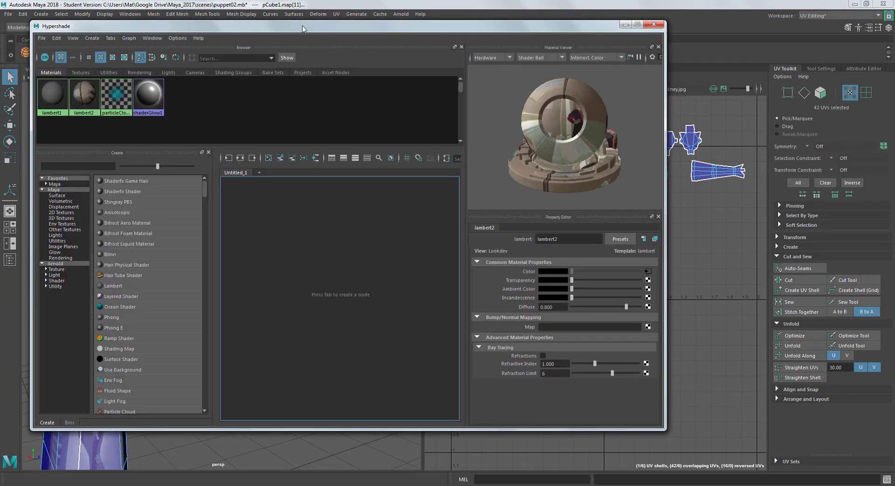
# Delete the file1 texture that holds Hockney.jpg and close the Hypershade
pyautogui.moveTo(302, 29); pyautogui.dragTo(347, 36)
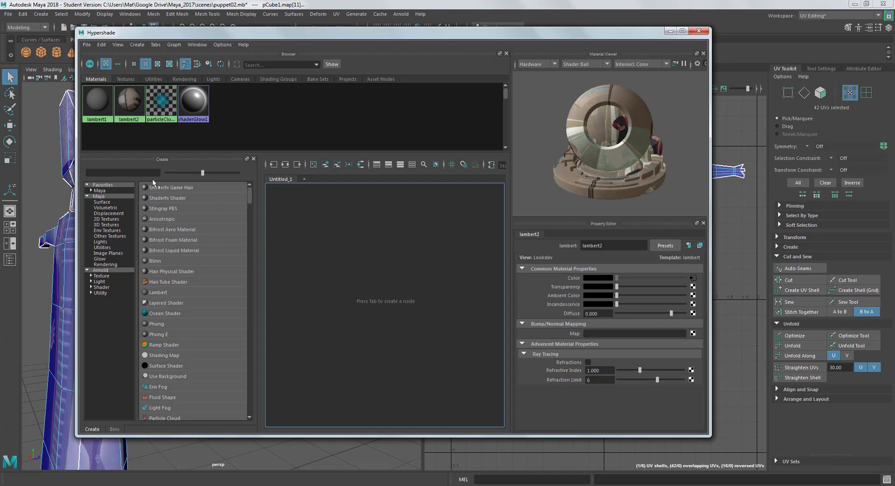
pyautogui.click(122, 80)
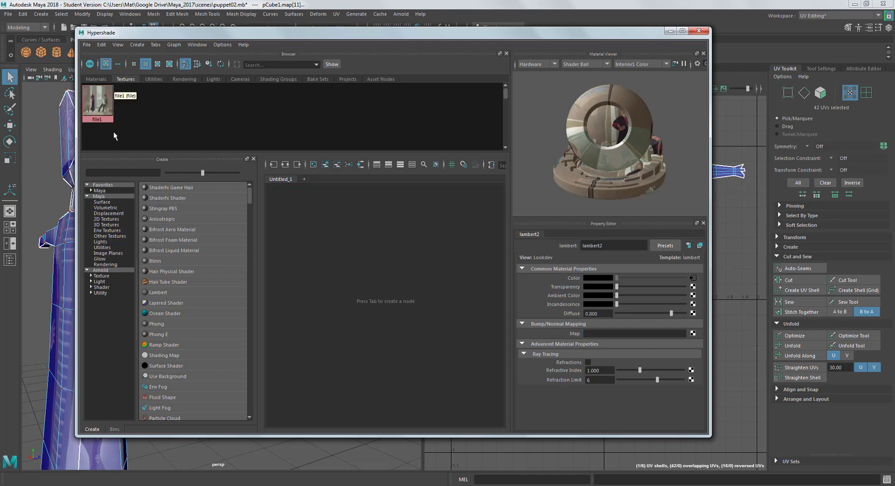
pyautogui.click(103, 102)
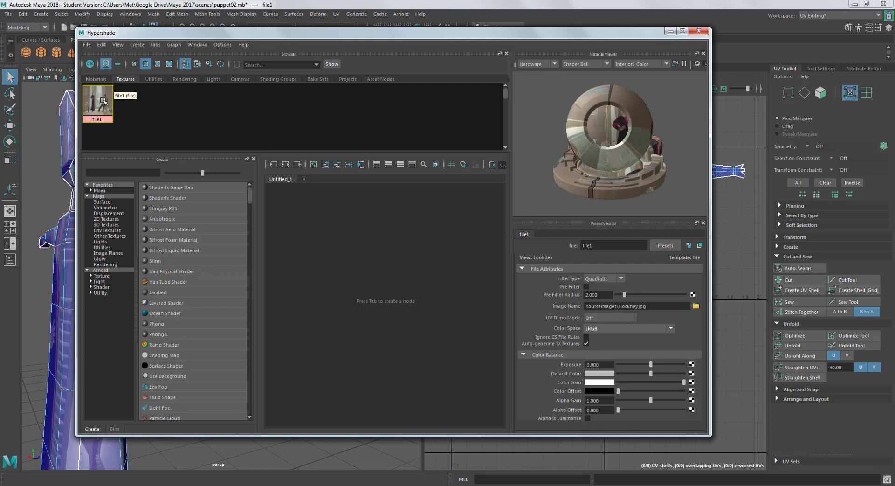
pyautogui.press('Delete')
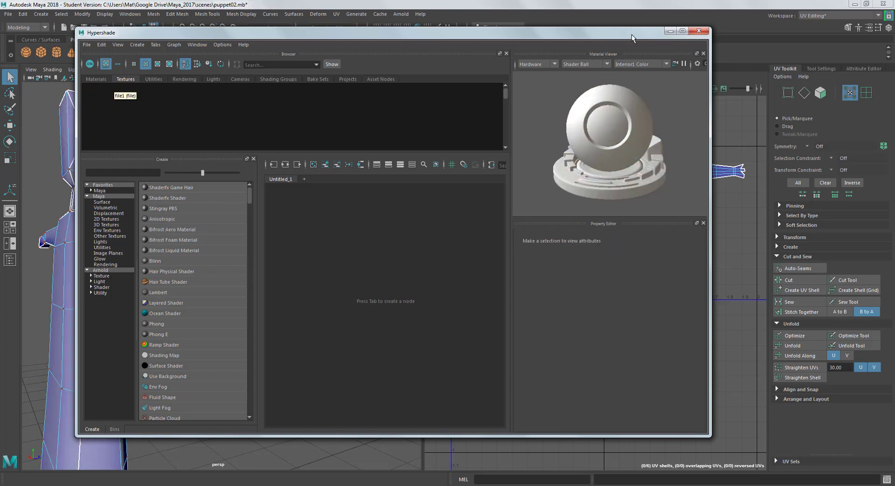
pyautogui.click(701, 31)
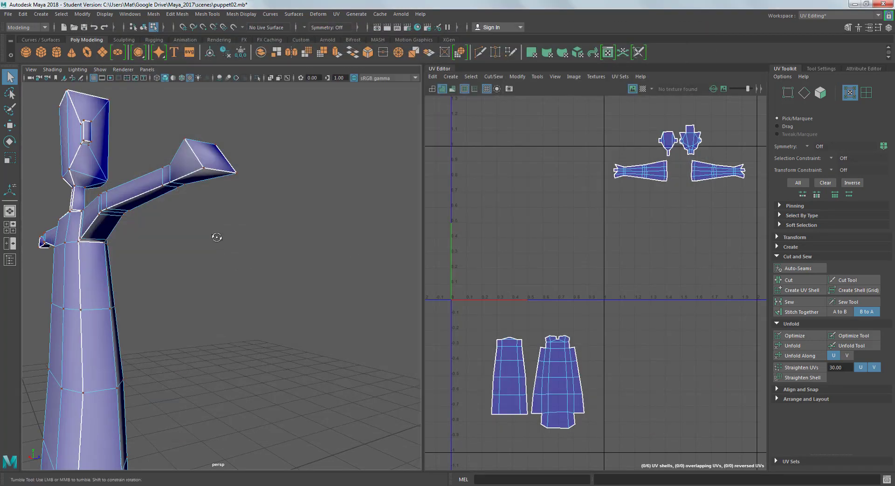
# Select both body shells in the UV layout and move them up into the lower part of the 0 to 1 tile
pyautogui.keyDown('alt'); pyautogui.moveTo(140, 240); pyautogui.dragTo(248, 217); pyautogui.keyUp('alt')
pyautogui.scroll(-5, 247, 217)
pyautogui.keyDown('alt'); pyautogui.moveTo(309, 190); pyautogui.dragTo(268, 174); pyautogui.keyUp('alt')
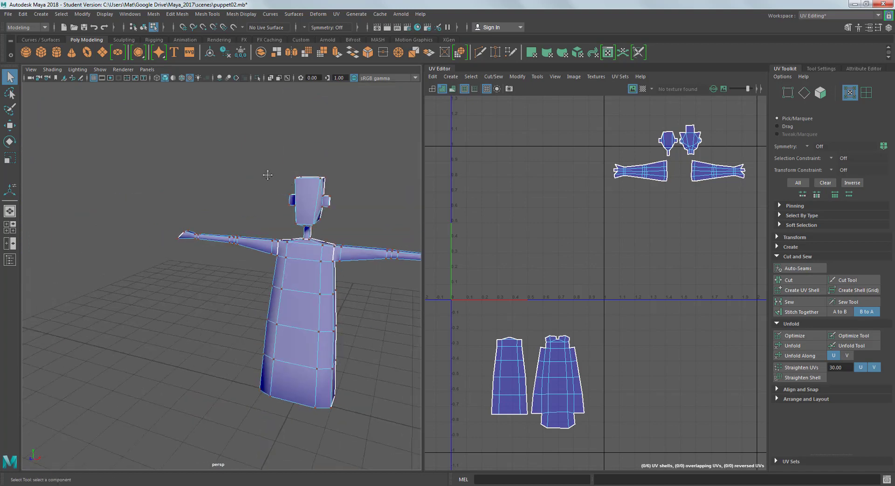
pyautogui.keyDown('alt'); pyautogui.moveTo(276, 175); pyautogui.dragTo(233, 172, button='middle'); pyautogui.keyUp('alt')
pyautogui.keyDown('alt'); pyautogui.moveTo(233, 172); pyautogui.dragTo(241, 173); pyautogui.keyUp('alt')
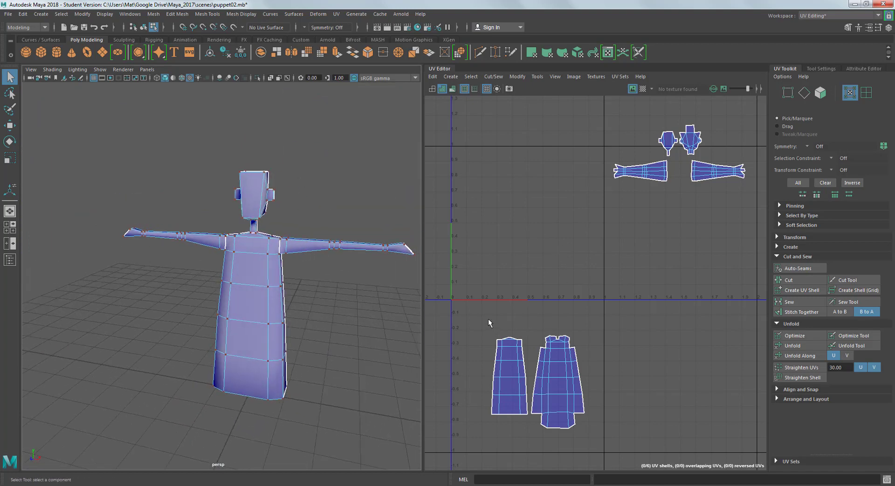
pyautogui.moveTo(488, 318); pyautogui.dragTo(602, 439)
pyautogui.press('w')
pyautogui.moveTo(541, 385); pyautogui.dragTo(504, 254)
pyautogui.click(642, 239)
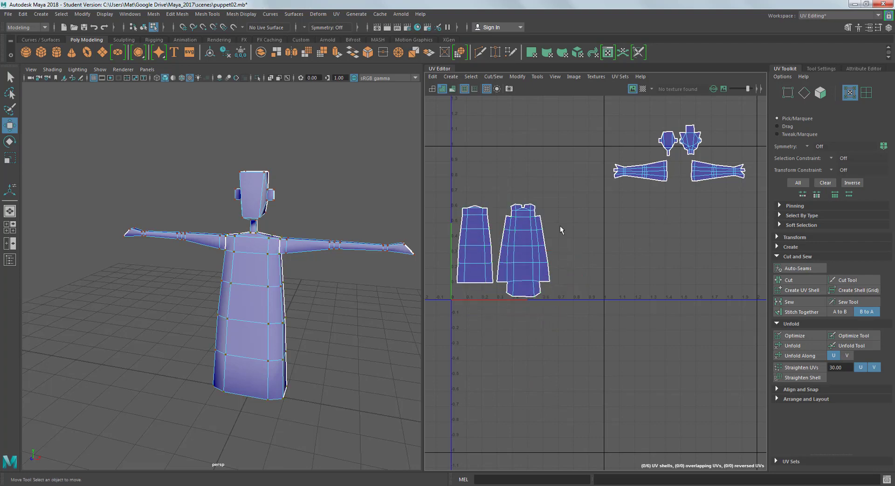
# Move one arm's UV shell into the 0 to 1 tile above the body shells and place the other arm's shell just below it
pyautogui.scroll(3, 541, 219)
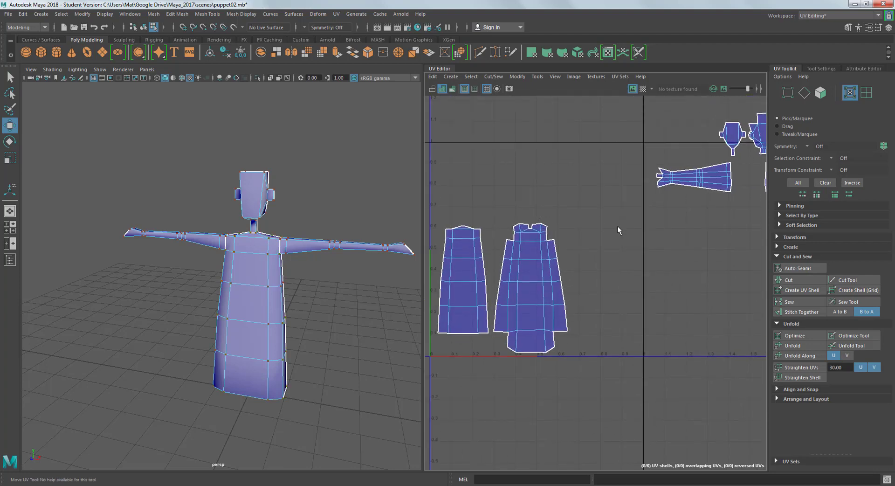
pyautogui.scroll(-2, 659, 212)
pyautogui.keyDown('alt'); pyautogui.moveTo(700, 214); pyautogui.dragTo(665, 219, button='middle'); pyautogui.keyUp('alt')
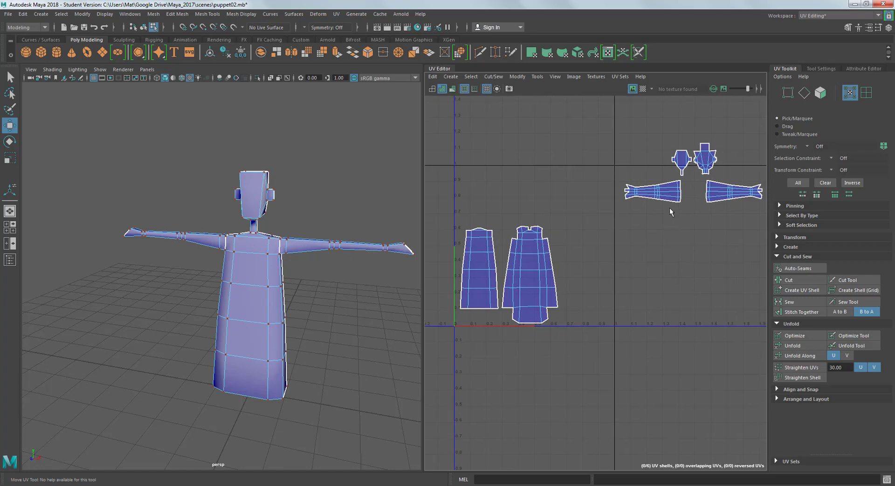
pyautogui.moveTo(657, 192); pyautogui.dragTo(615, 182, button='right')
pyautogui.click(657, 192)
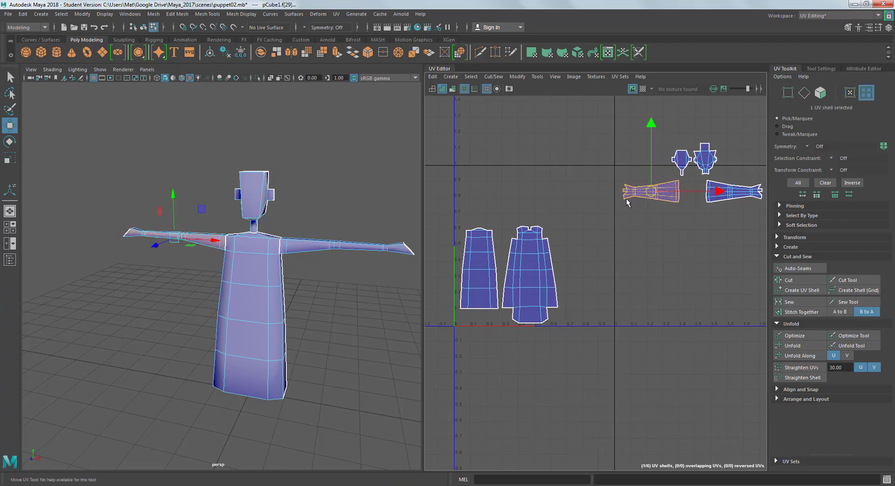
pyautogui.moveTo(660, 193); pyautogui.dragTo(582, 211)
pyautogui.click(731, 183)
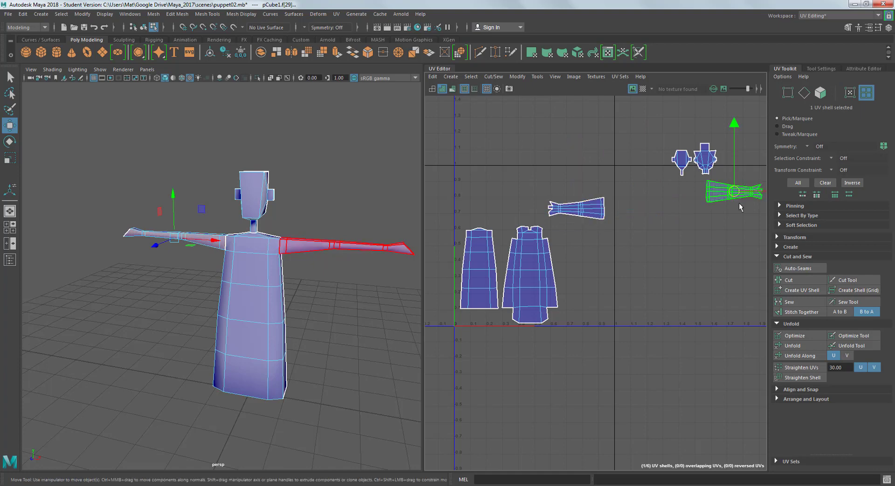
pyautogui.moveTo(732, 191); pyautogui.dragTo(612, 222)
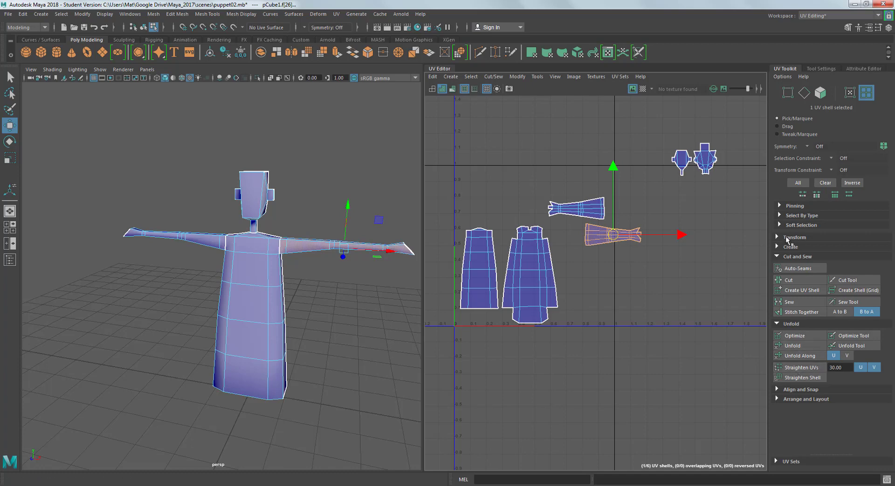
# Flip the second arm's UV shell along U and stack it exactly on top of the first arm's shell
pyautogui.click(778, 238)
pyautogui.scroll(-3, 816, 398)
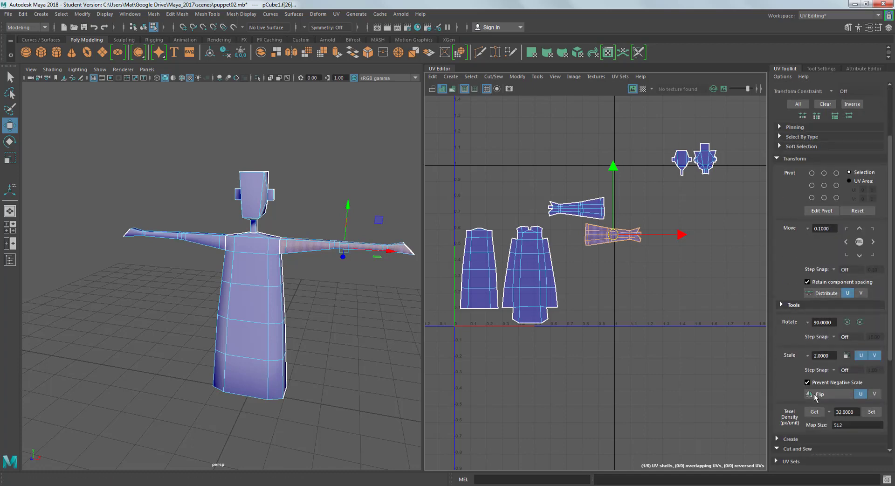
pyautogui.click(824, 392)
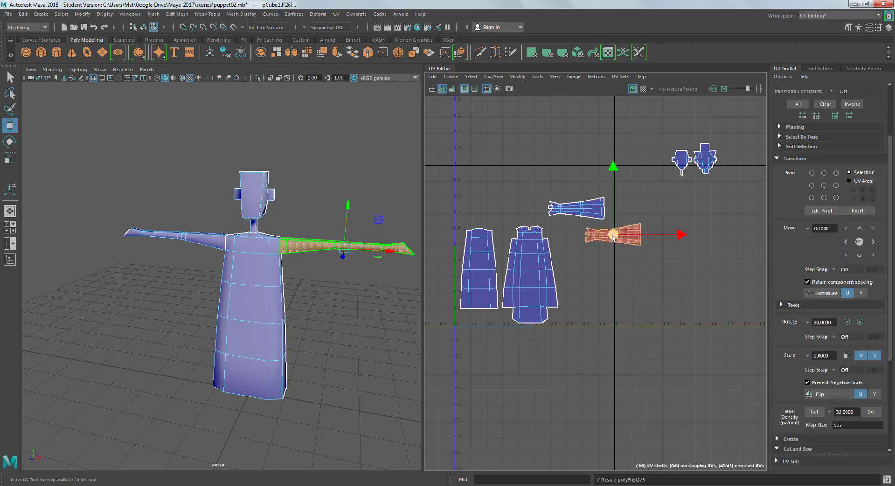
pyautogui.moveTo(613, 234); pyautogui.dragTo(575, 209)
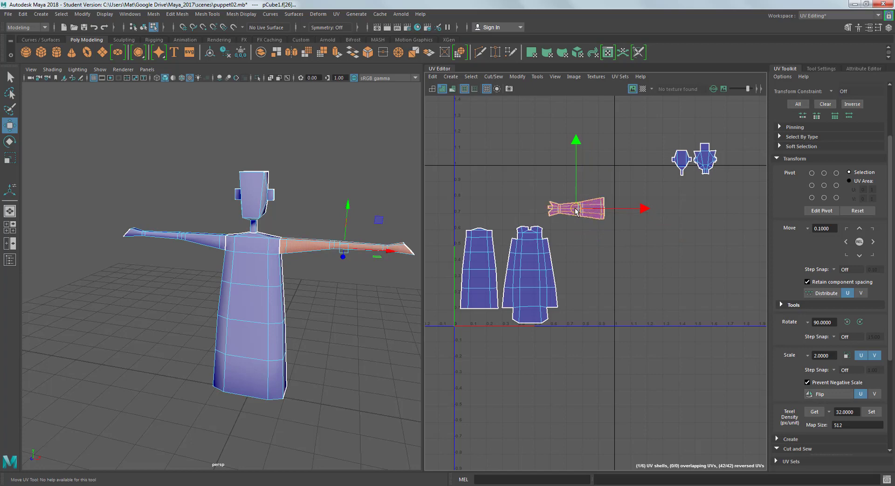
pyautogui.press('f')
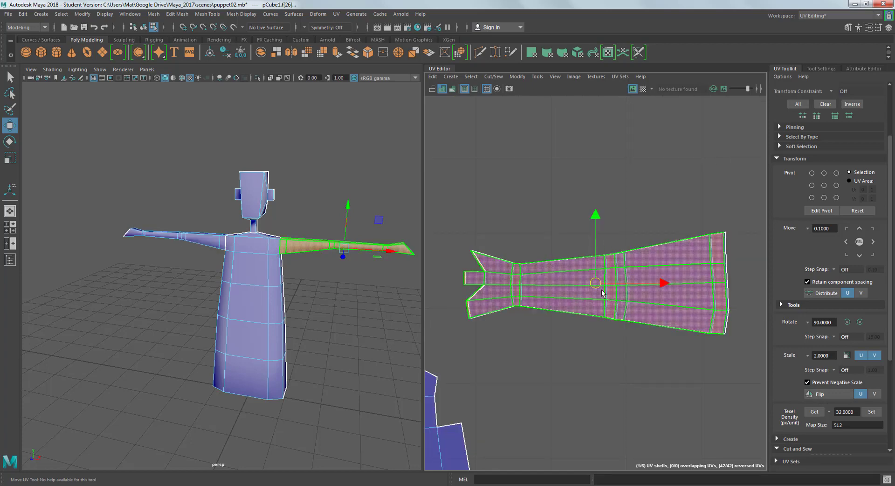
pyautogui.moveTo(595, 283); pyautogui.dragTo(597, 282)
pyautogui.click(620, 396)
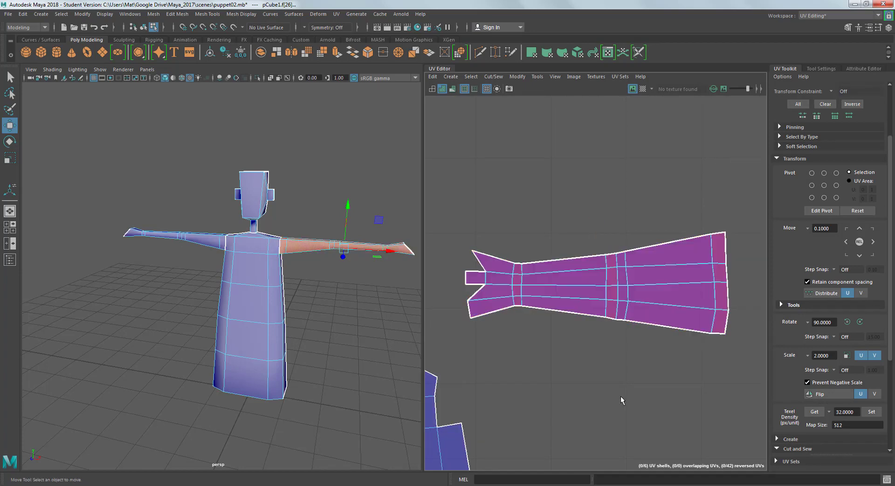
# Move the stacked arm shells aside from the body shells and place both head shells just above the body shells in the tile
pyautogui.scroll(-6, 625, 373)
pyautogui.keyDown('alt'); pyautogui.moveTo(644, 302); pyautogui.dragTo(628, 201, button='middle'); pyautogui.keyUp('alt')
pyautogui.scroll(-3, 711, 279)
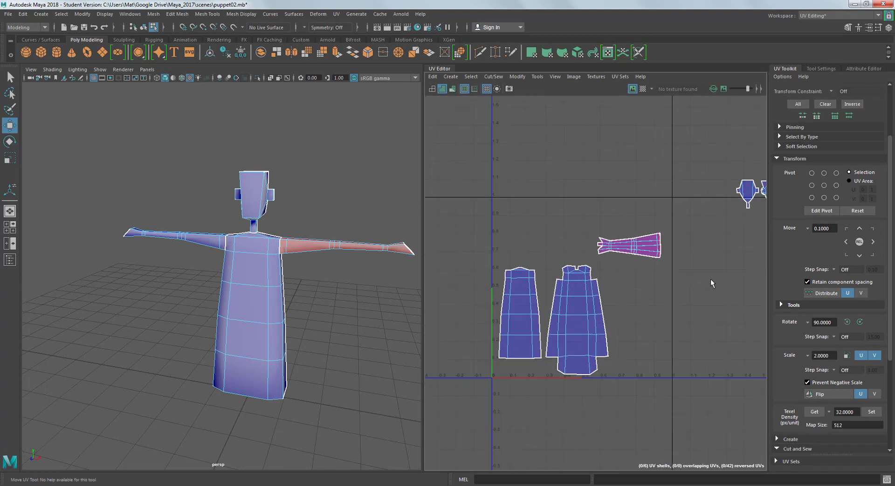
pyautogui.keyDown('alt'); pyautogui.moveTo(711, 278); pyautogui.dragTo(676, 287, button='middle'); pyautogui.keyUp('alt')
pyautogui.moveTo(526, 236); pyautogui.dragTo(657, 339)
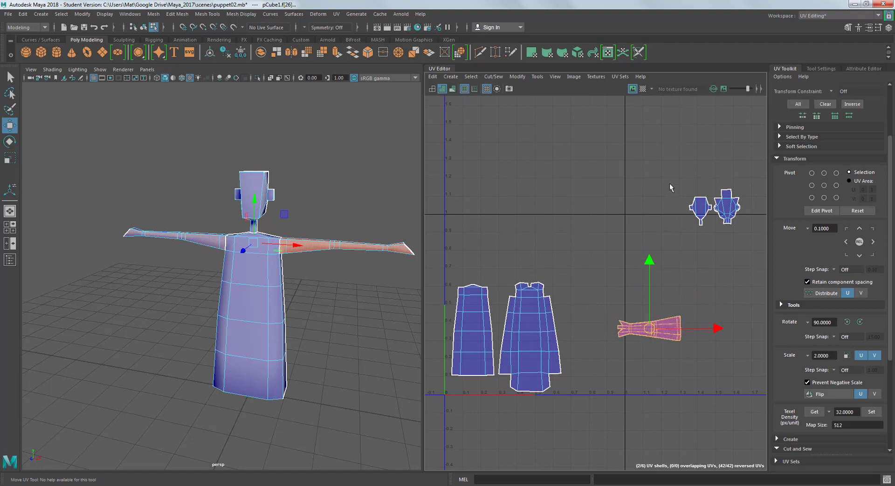
pyautogui.moveTo(680, 162); pyautogui.dragTo(482, 257)
pyautogui.scroll(-2, 597, 247)
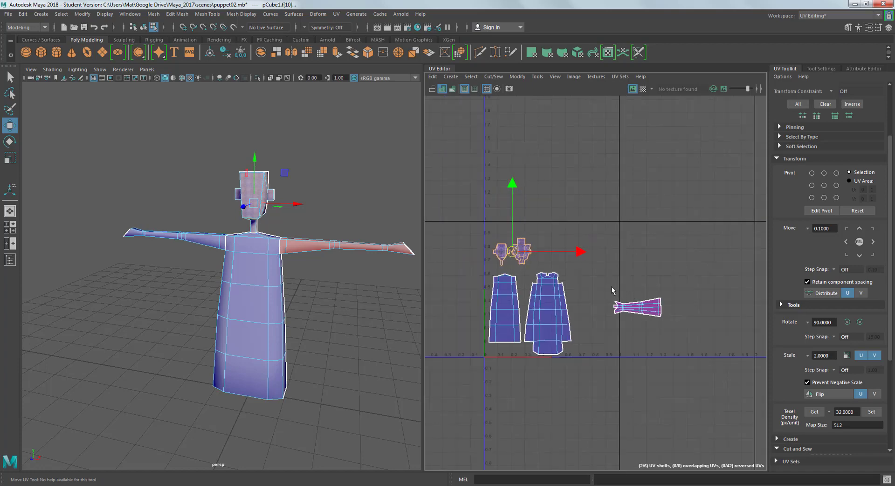
# Rotate the stacked arm shells upright with the hands pointing down and place them beside the larger body shell
pyautogui.moveTo(678, 320); pyautogui.dragTo(682, 334)
pyautogui.press('e')
pyautogui.moveTo(694, 365); pyautogui.dragTo(691, 242)
pyautogui.press('w')
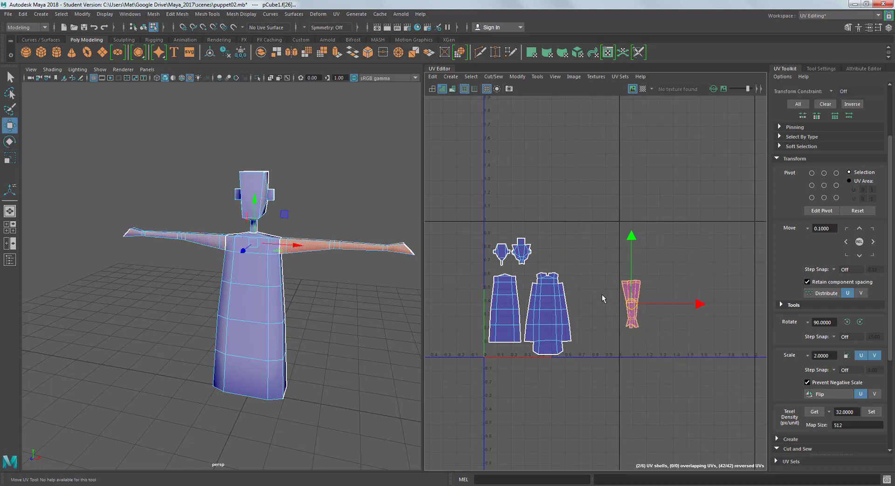
pyautogui.moveTo(635, 311); pyautogui.dragTo(576, 296)
# Select both head shells and shift them slightly so they sit more centrally above the body shells
pyautogui.moveTo(480, 233); pyautogui.dragTo(550, 280)
pyautogui.moveTo(517, 254); pyautogui.dragTo(525, 260)
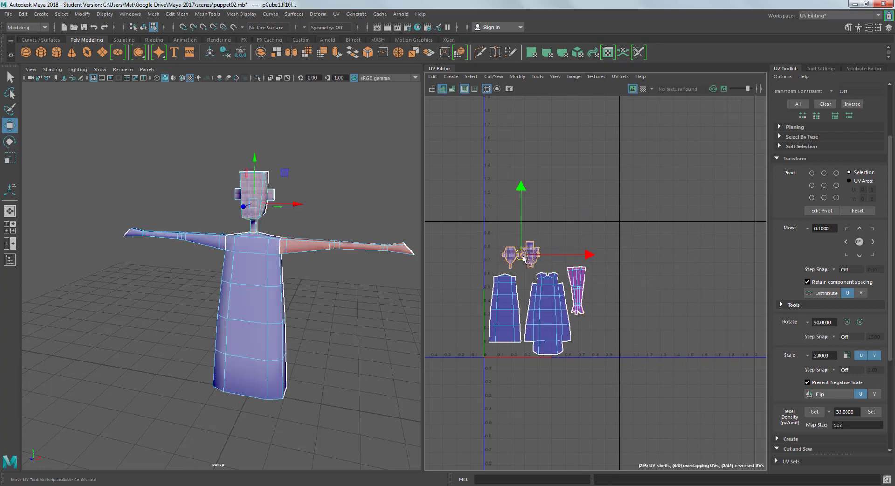
# Select all the UV shells, scale them up together and reposition them to fill more of the 0 to 1 tile
pyautogui.moveTo(474, 237); pyautogui.dragTo(646, 360)
pyautogui.press('r')
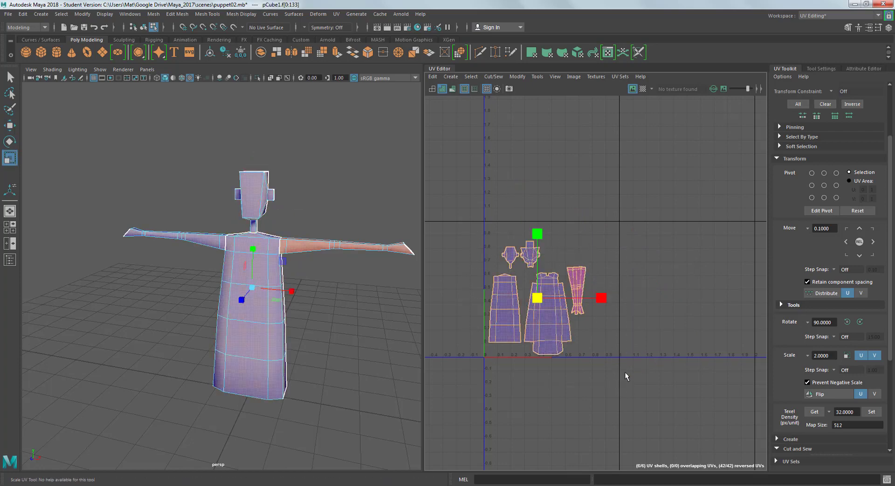
pyautogui.moveTo(615, 370); pyautogui.dragTo(627, 366, button='middle')
pyautogui.press('w')
pyautogui.moveTo(539, 300); pyautogui.dragTo(551, 293)
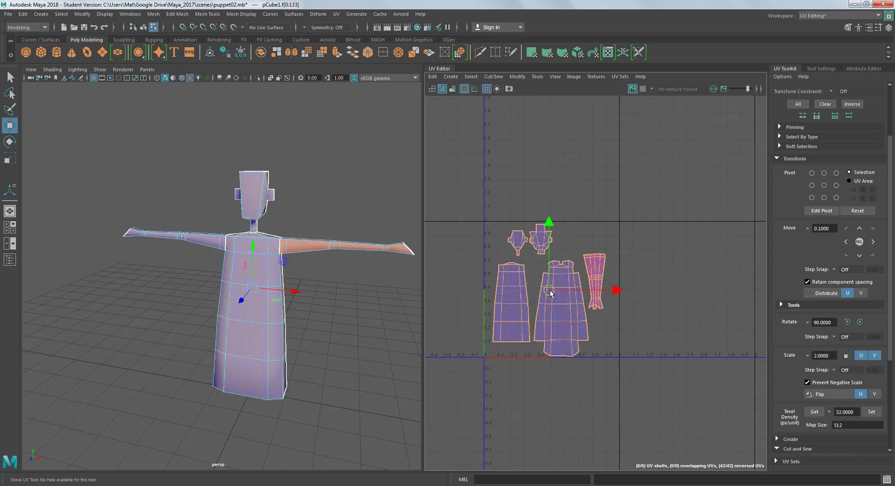
pyautogui.press('e')
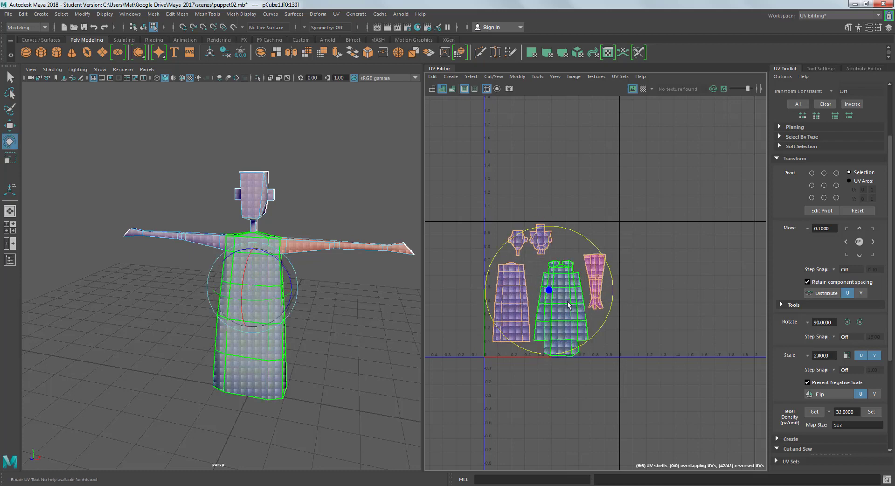
pyautogui.press('r')
pyautogui.moveTo(648, 338); pyautogui.dragTo(631, 332, button='middle')
pyautogui.press('w')
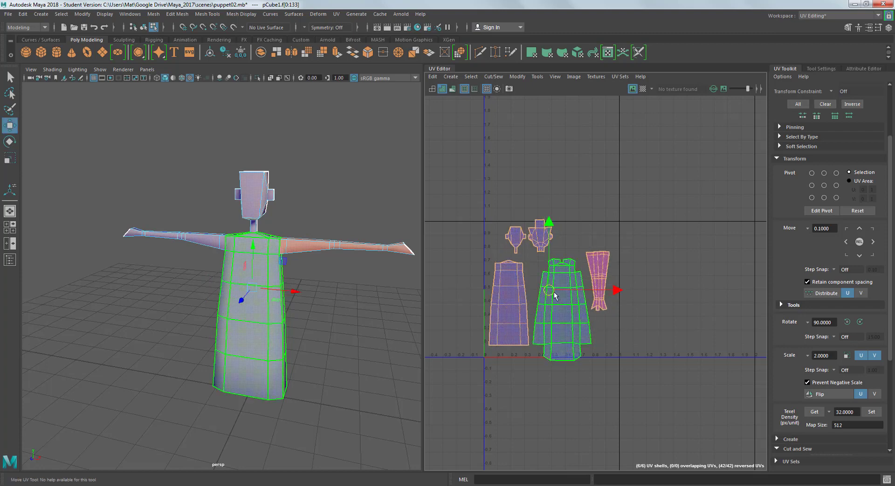
pyautogui.moveTo(548, 289); pyautogui.dragTo(548, 284)
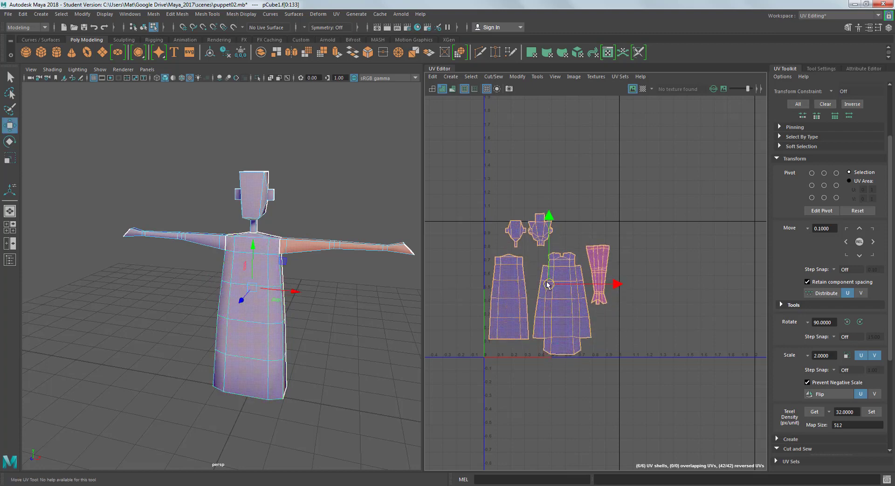
pyautogui.click(655, 274)
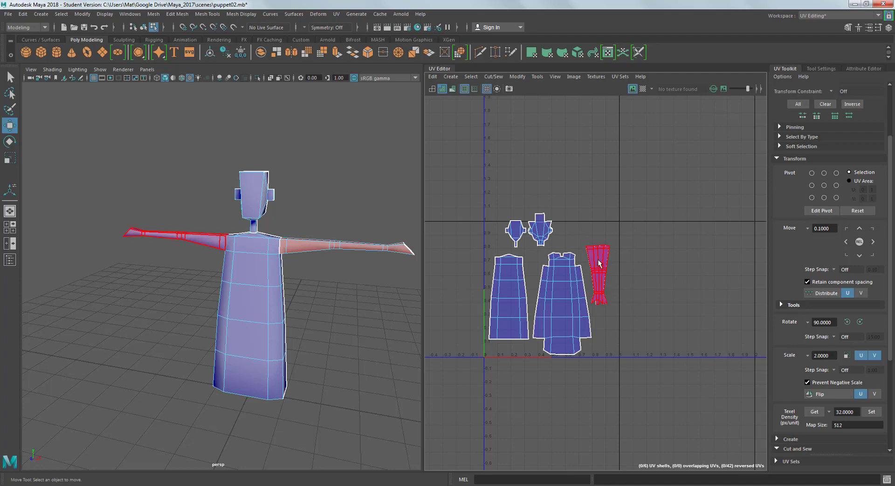
# Move each arm shell down beside the larger body shell and stack the two arm shells exactly on top of each other
pyautogui.moveTo(599, 261); pyautogui.dragTo(572, 251, button='right')
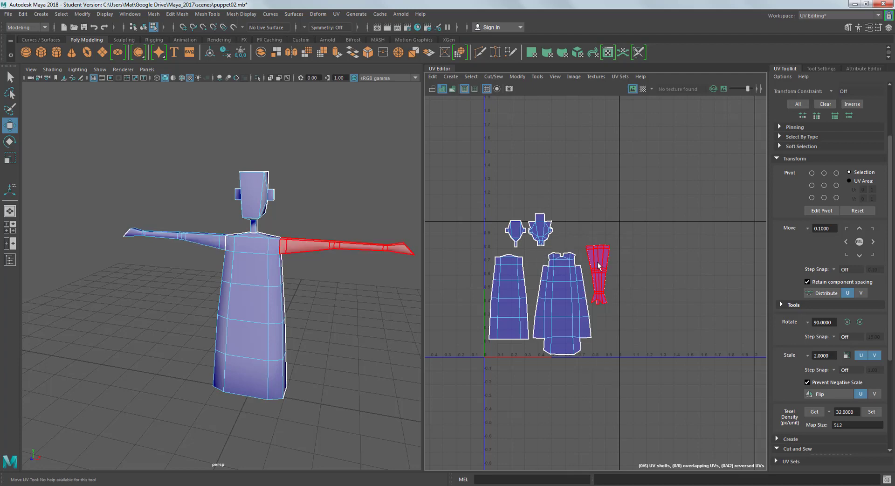
pyautogui.click(600, 266)
pyautogui.moveTo(600, 273); pyautogui.dragTo(608, 321)
pyautogui.click(642, 278)
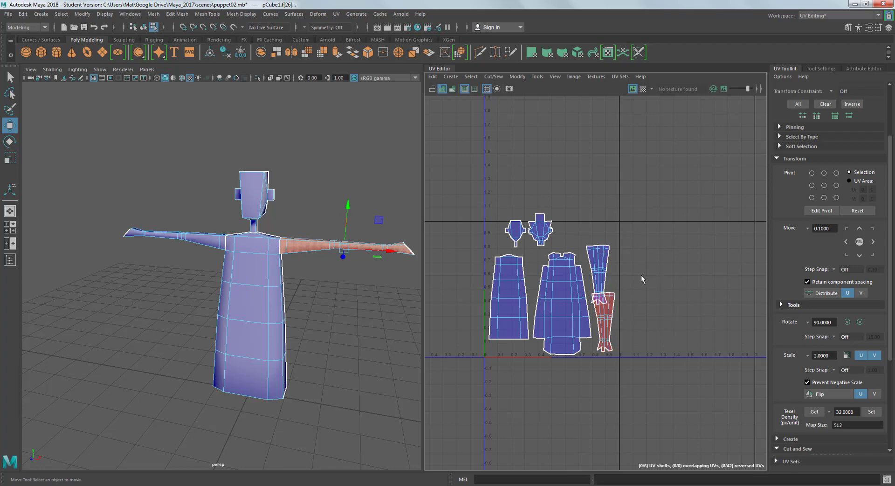
pyautogui.click(595, 258)
pyautogui.moveTo(599, 277); pyautogui.dragTo(604, 324)
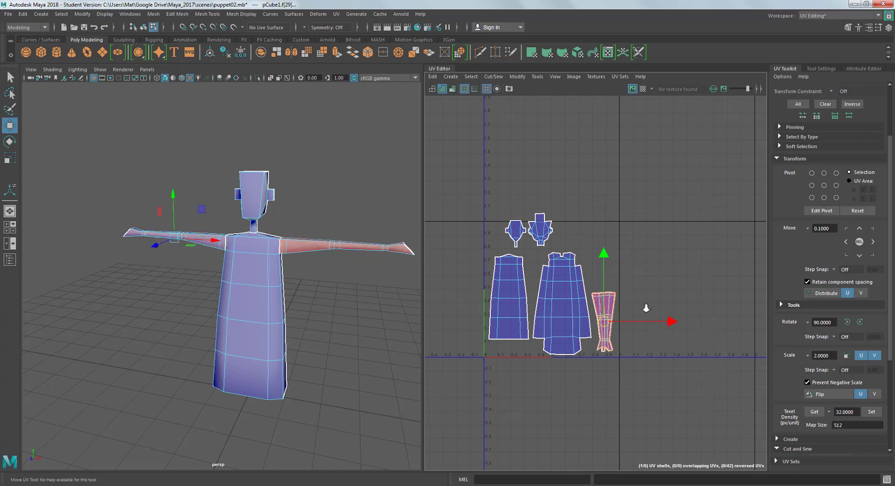
pyautogui.scroll(5, 646, 308)
pyautogui.keyDown('alt'); pyautogui.moveTo(616, 245); pyautogui.dragTo(660, 176, button='middle'); pyautogui.keyUp('alt')
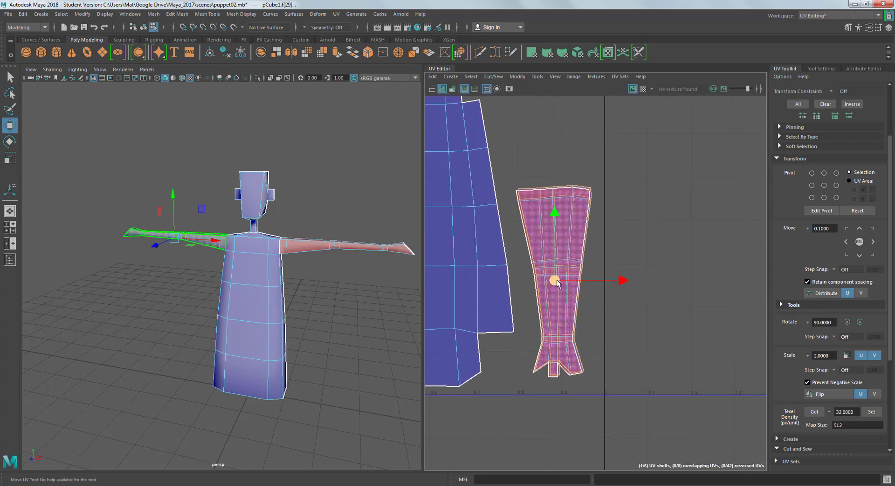
pyautogui.moveTo(558, 284); pyautogui.dragTo(556, 286)
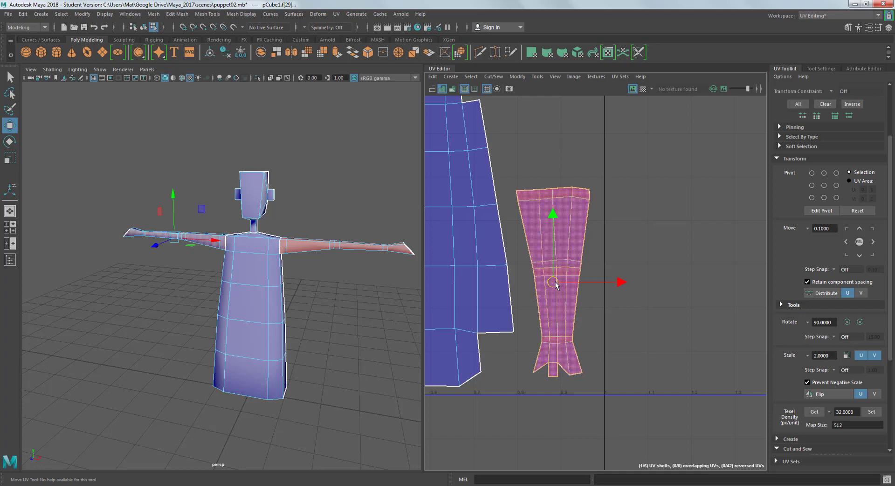
pyautogui.click(665, 199)
# Move the larger head shell into the space above the stacked arm shells and scale it up to fit
pyautogui.keyDown('alt'); pyautogui.moveTo(664, 198); pyautogui.dragTo(562, 178, button='right'); pyautogui.keyUp('alt')
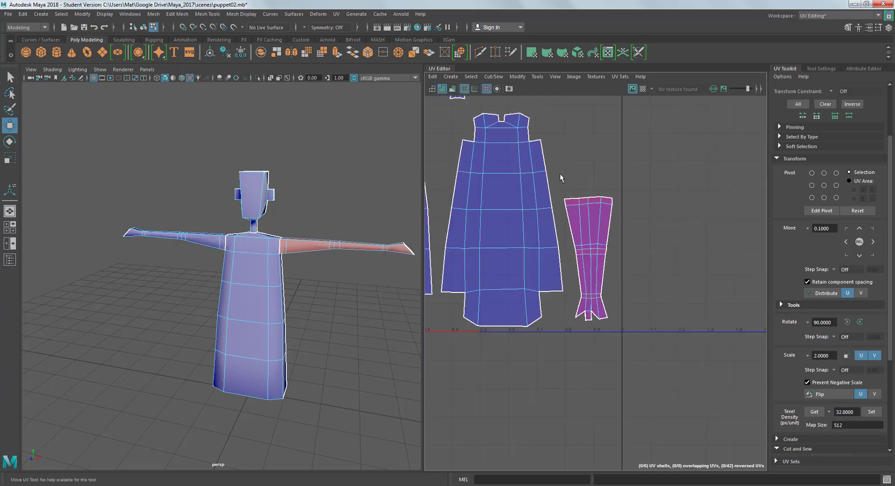
pyautogui.keyDown('alt'); pyautogui.moveTo(562, 178); pyautogui.dragTo(644, 300, button='middle'); pyautogui.keyUp('alt')
pyautogui.keyDown('alt'); pyautogui.moveTo(643, 300); pyautogui.dragTo(555, 232, button='right'); pyautogui.keyUp('alt')
pyautogui.click(556, 235)
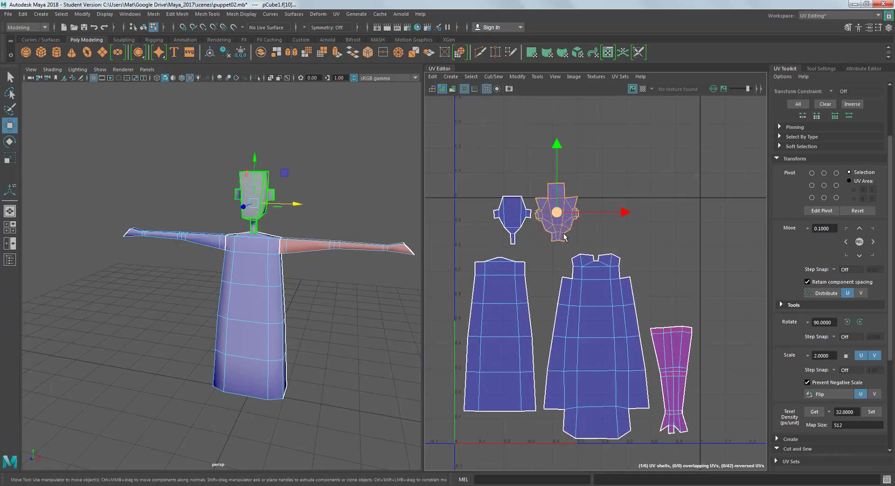
pyautogui.moveTo(555, 236); pyautogui.dragTo(666, 266)
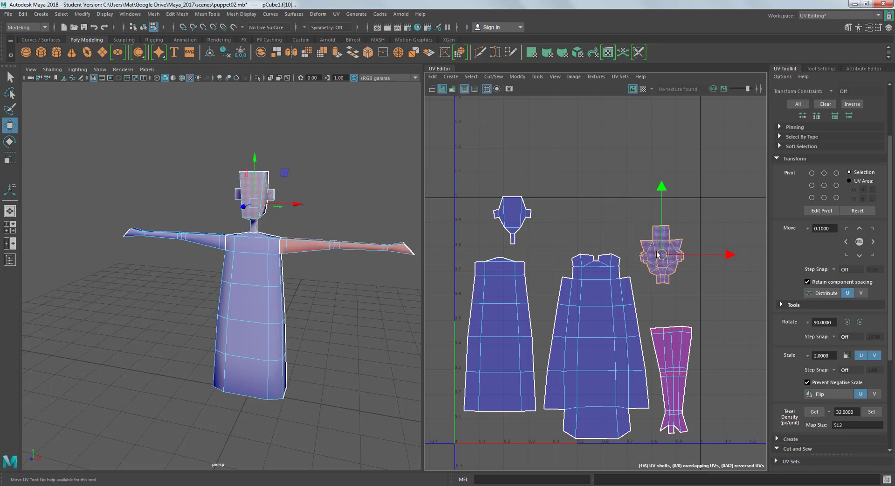
pyautogui.press('r')
pyautogui.moveTo(723, 299); pyautogui.dragTo(745, 290, button='middle')
pyautogui.moveTo(660, 253)
pyautogui.mouseDown()
pyautogui.moveTo(668, 273)
pyautogui.moveTo(663, 264)
pyautogui.mouseUp()
pyautogui.press('w')
pyautogui.click(583, 220)
# Scale up the smaller head shell and place it in the gap above and between the two body shells
pyautogui.click(509, 214)
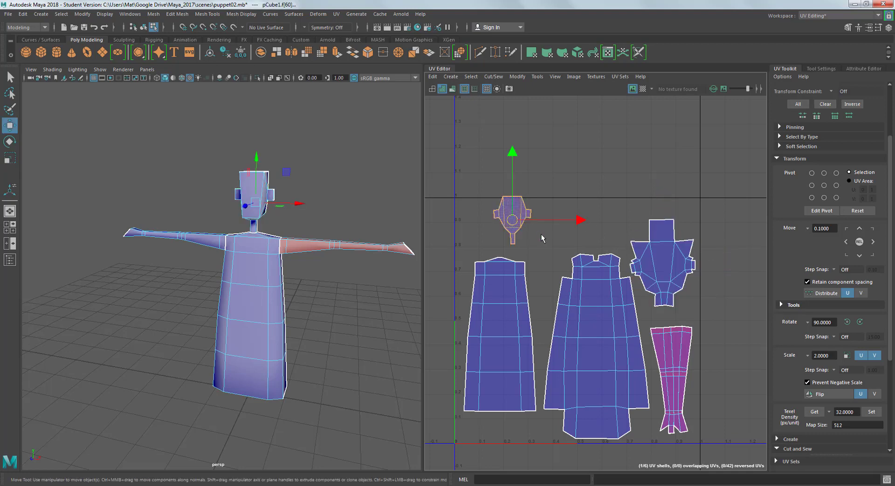
pyautogui.press('r')
pyautogui.moveTo(548, 239); pyautogui.dragTo(577, 237, button='middle')
pyautogui.press('w')
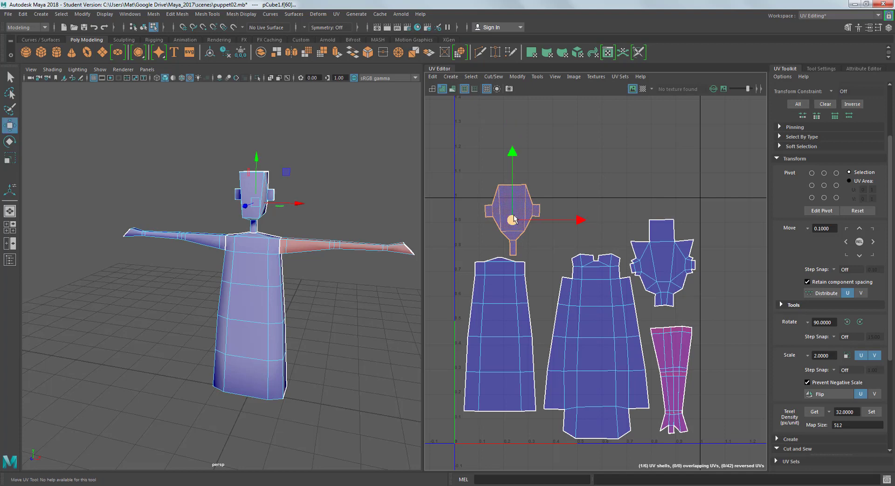
pyautogui.moveTo(512, 220); pyautogui.dragTo(544, 246)
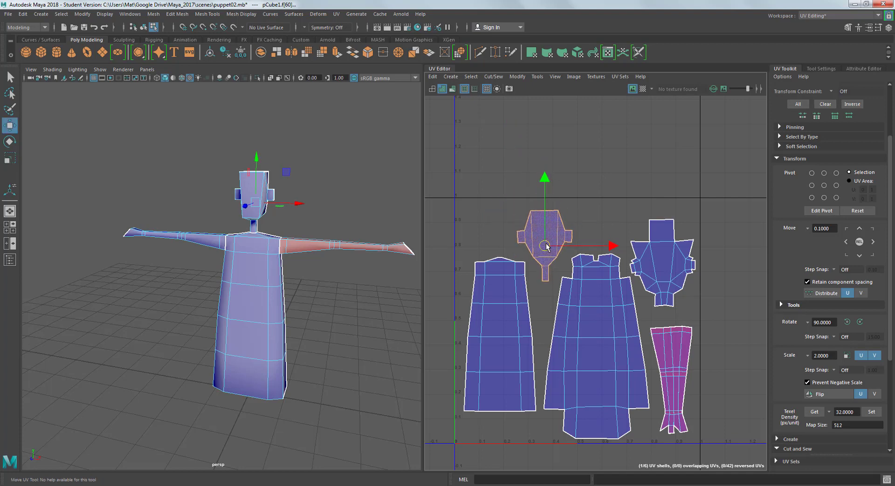
pyautogui.press('r')
pyautogui.moveTo(604, 174); pyautogui.dragTo(606, 174, button='middle')
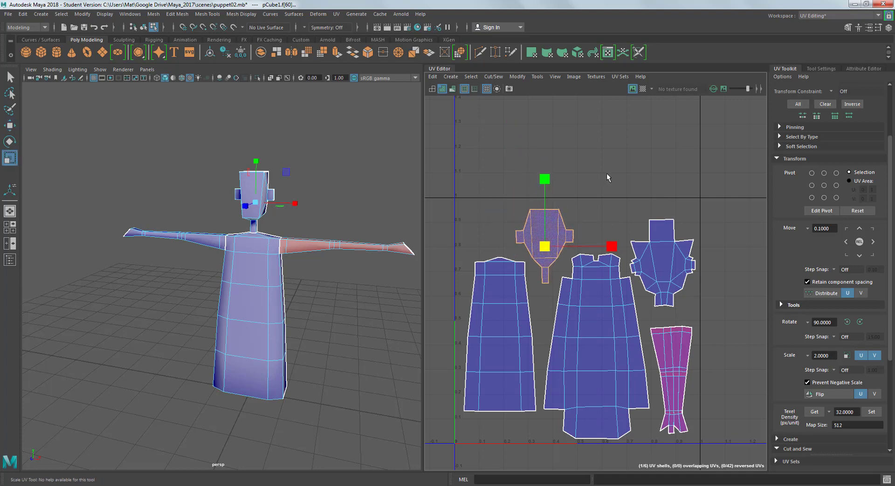
pyautogui.click(599, 222)
# Switch to UV component selection and select the UVs of all the shells in the tile
pyautogui.scroll(-3, 612, 235)
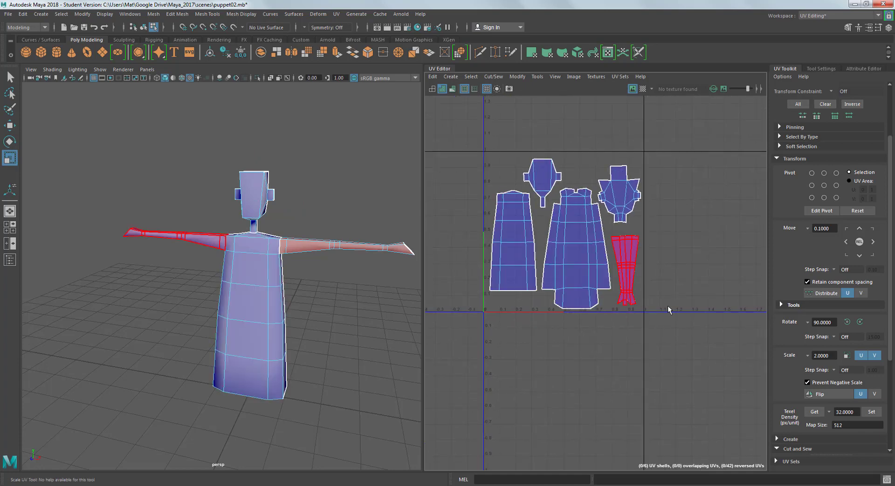
pyautogui.scroll(1, 712, 279)
pyautogui.keyDown('alt'); pyautogui.moveTo(704, 245); pyautogui.dragTo(722, 284, button='middle'); pyautogui.keyUp('alt')
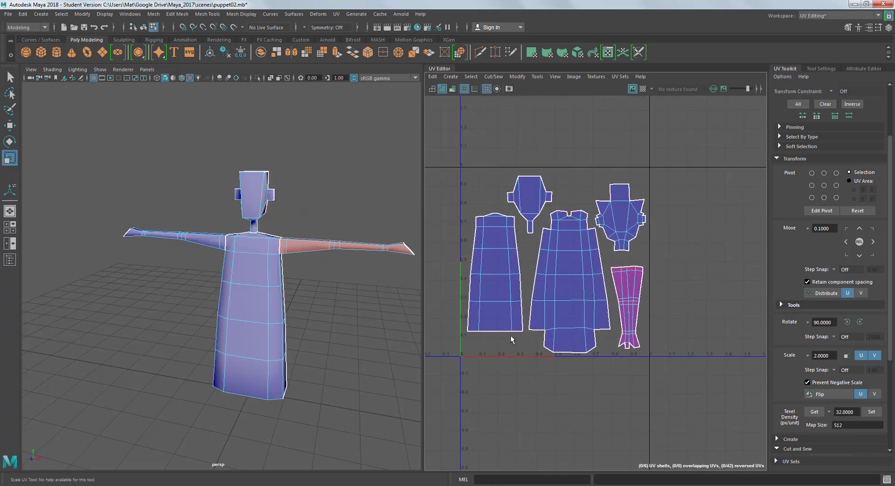
pyautogui.click(641, 312)
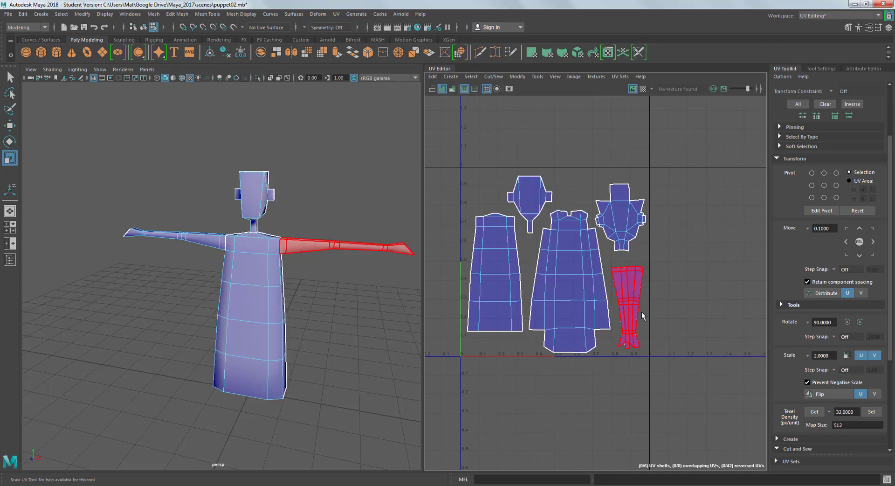
pyautogui.click(607, 304)
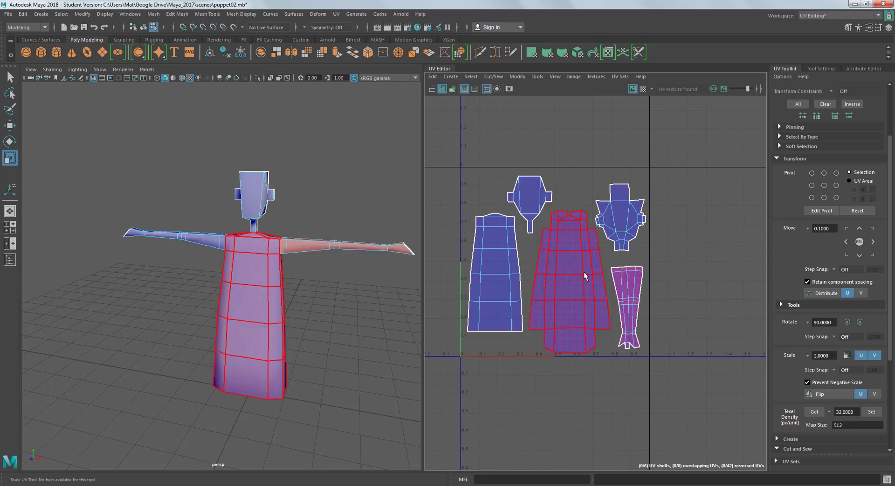
pyautogui.moveTo(593, 275); pyautogui.dragTo(560, 242, button='right')
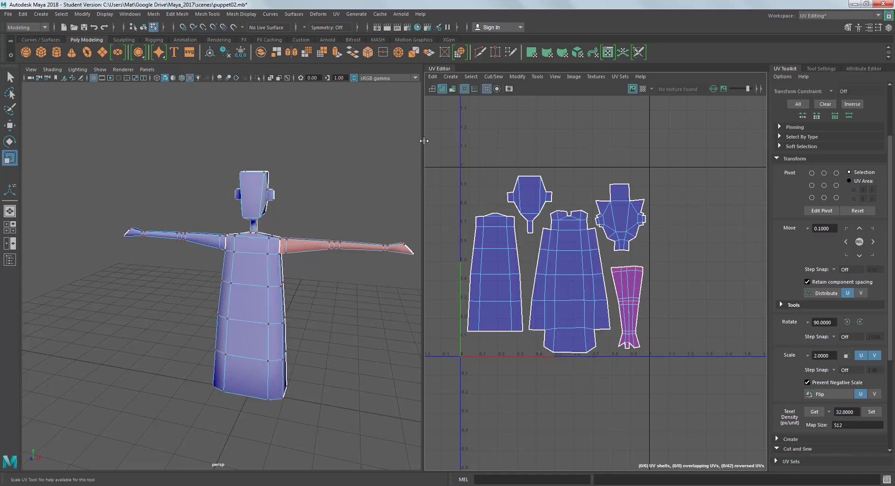
pyautogui.moveTo(445, 142); pyautogui.dragTo(729, 420)
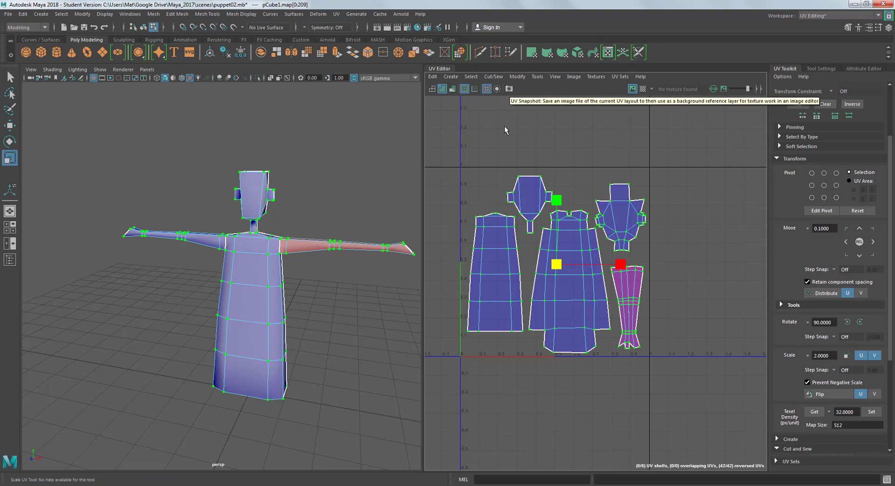
pyautogui.click(433, 77)
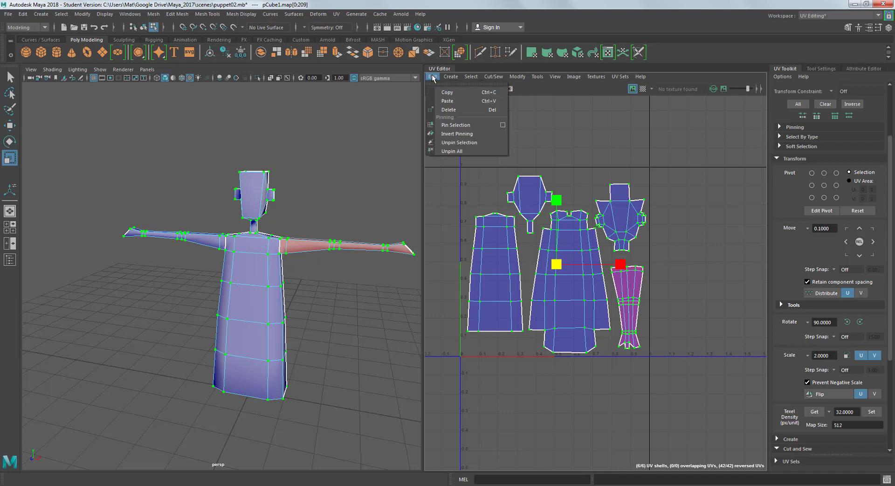
pyautogui.click(596, 162)
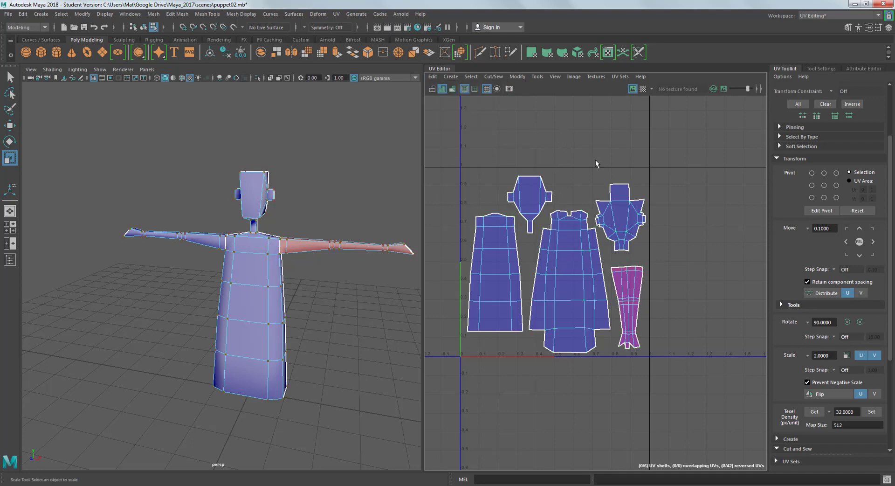
pyautogui.moveTo(456, 143); pyautogui.dragTo(666, 371)
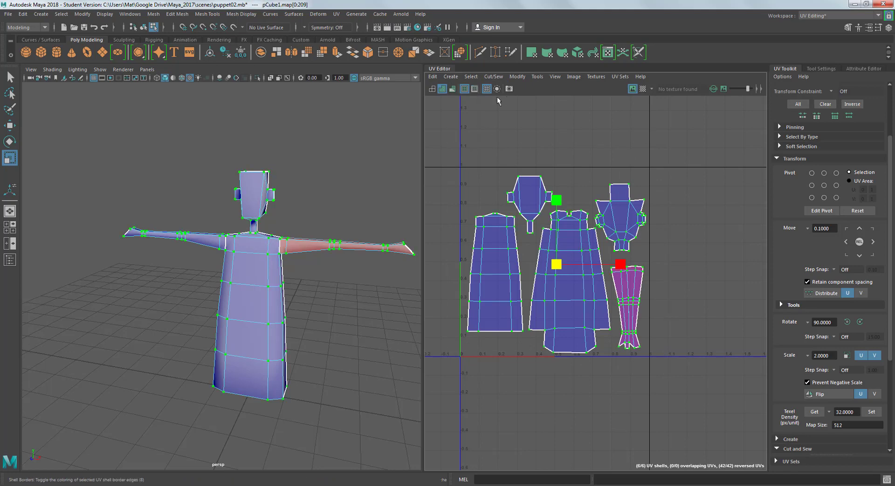
# Set up a UV Snapshot in JPEG format with the file name outUVpuppet in the project's images folder
pyautogui.click(509, 90)
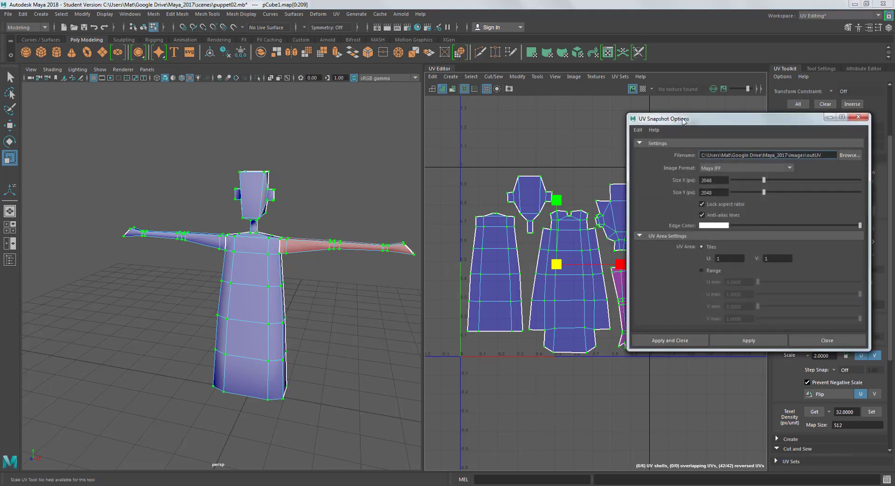
pyautogui.moveTo(691, 118); pyautogui.dragTo(478, 122)
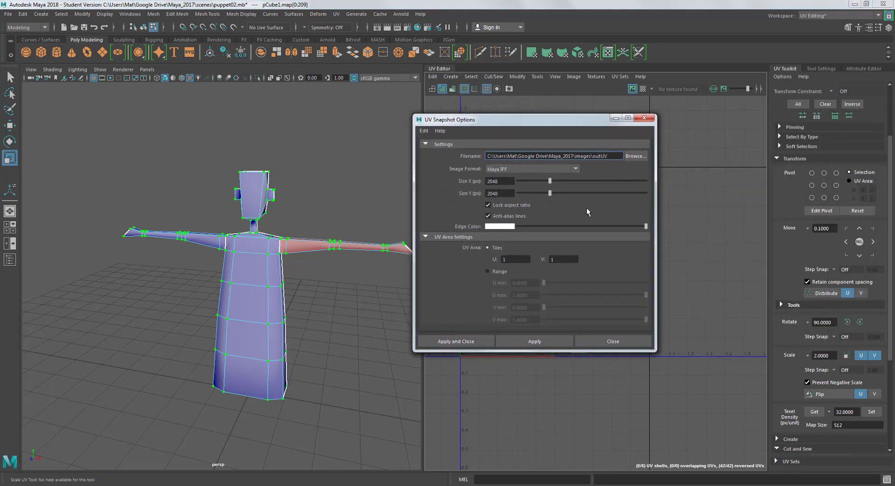
pyautogui.moveTo(562, 119); pyautogui.dragTo(288, 152)
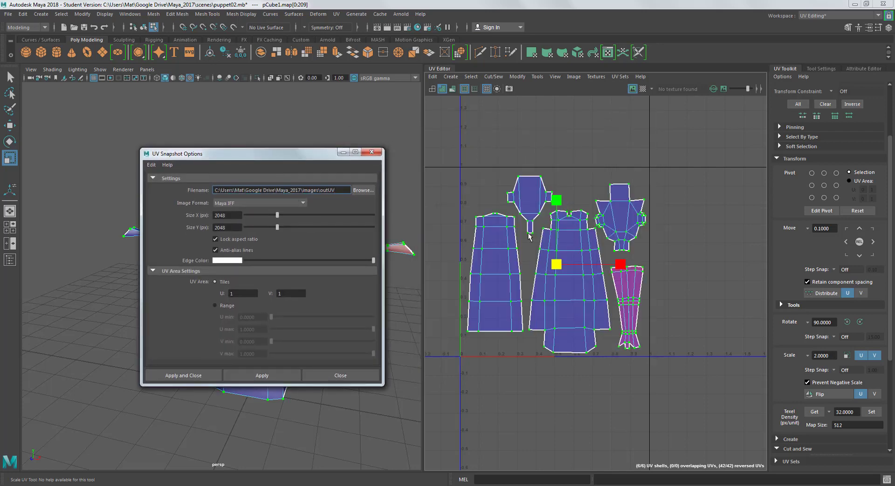
pyautogui.click(303, 205)
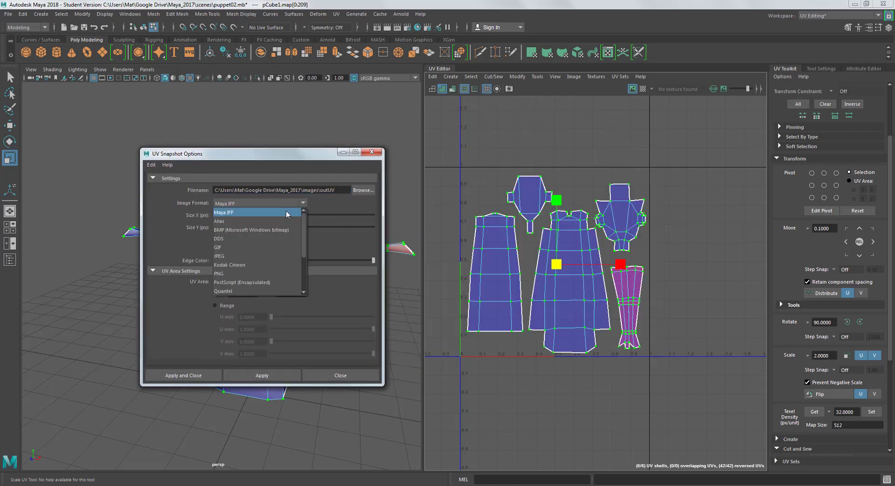
pyautogui.click(257, 252)
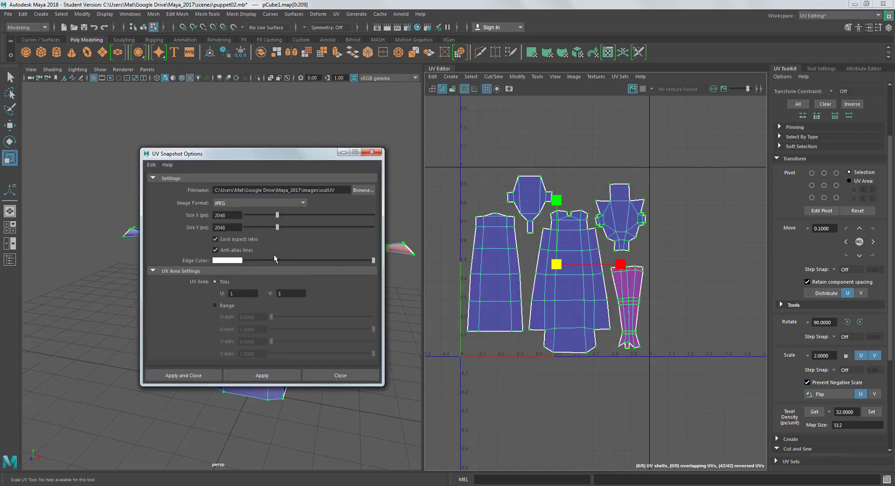
pyautogui.click(339, 189)
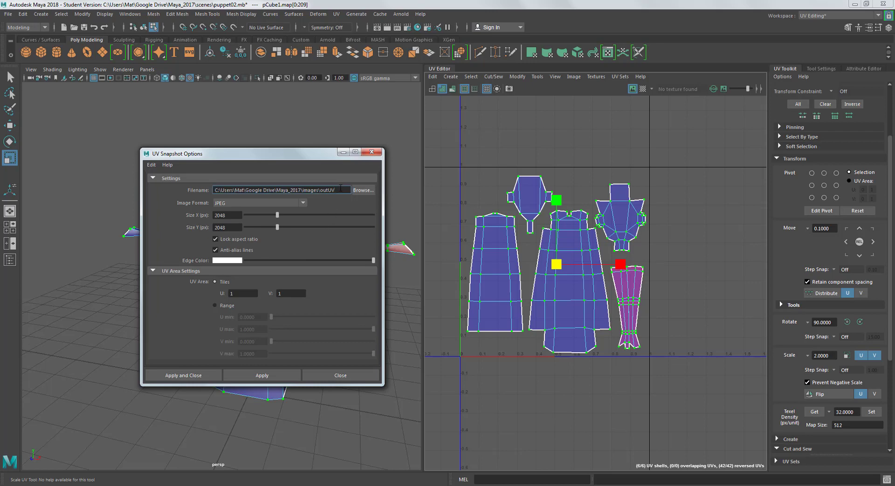
pyautogui.write('puppet')
# Set the snapshot size to 4096 by 4096 px and export the UV layout image
pyautogui.doubleClick(220, 215)
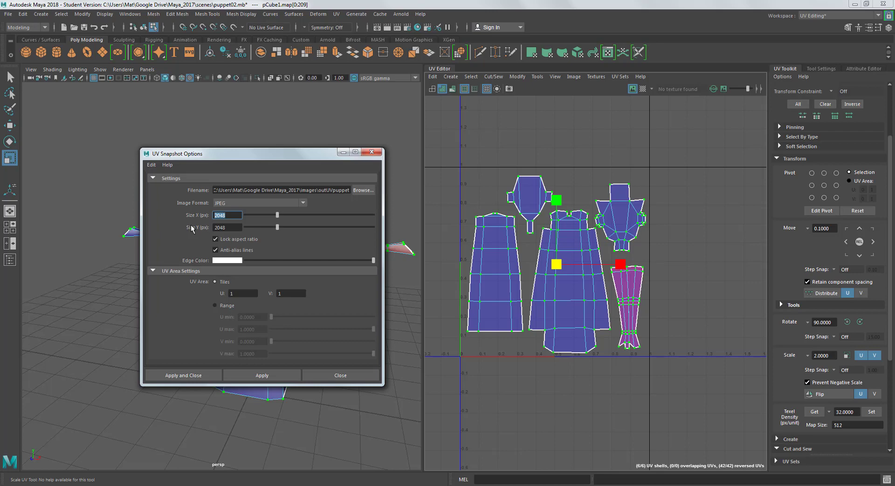
pyautogui.write('4096')
pyautogui.press('Tab')
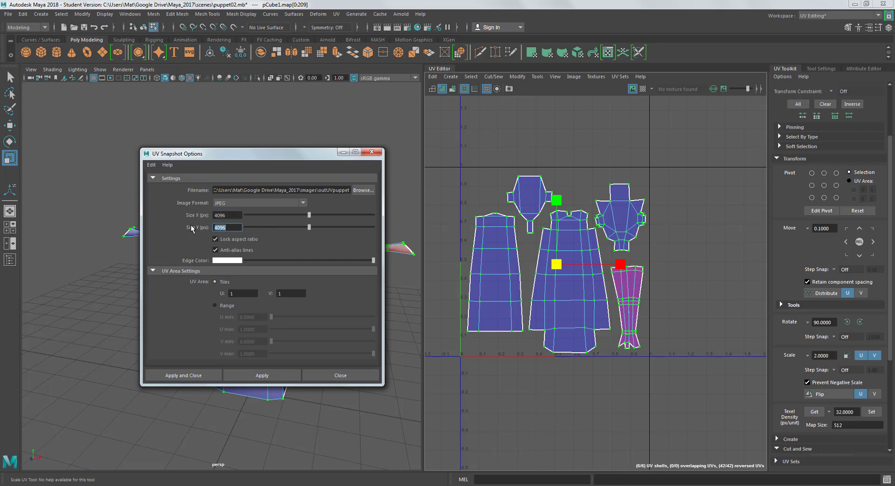
pyautogui.click(236, 228)
pyautogui.click(192, 373)
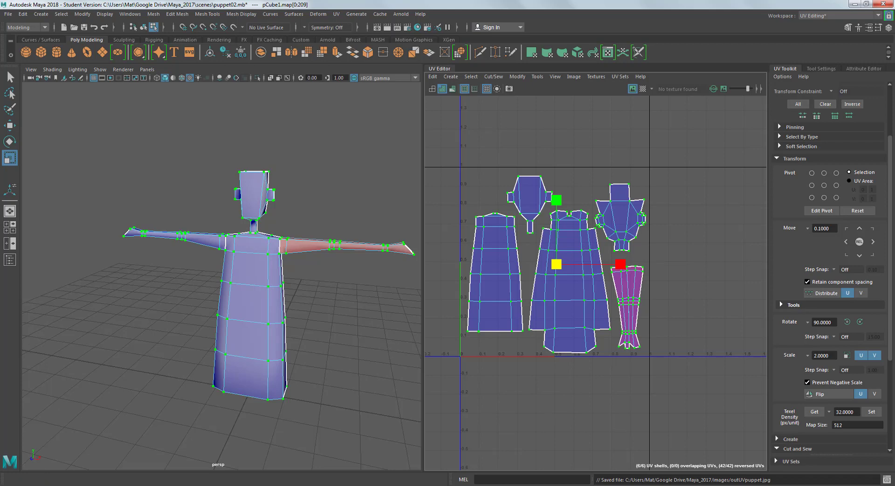
# Switch to Windows Explorer and open outUVpuppet.jpg from the Maya_2017 images folder on Google Drive to check the exported layout
pyautogui.click(56, 485)
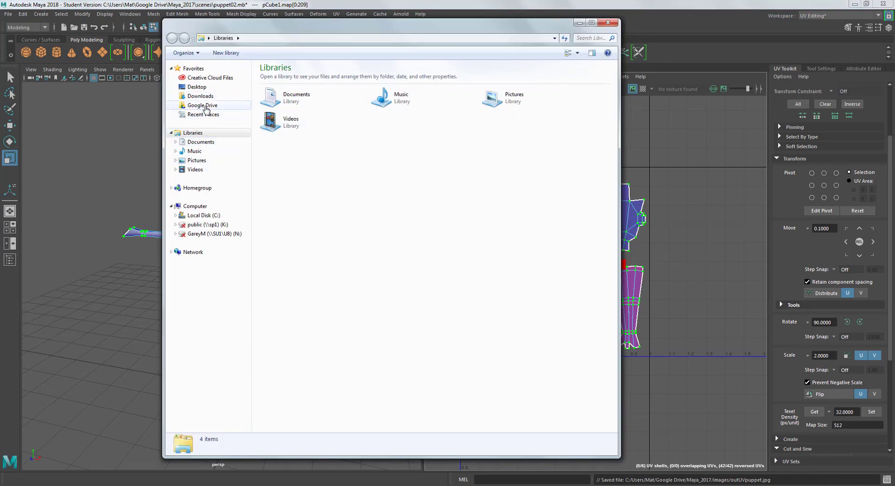
pyautogui.click(205, 106)
pyautogui.doubleClick(334, 176)
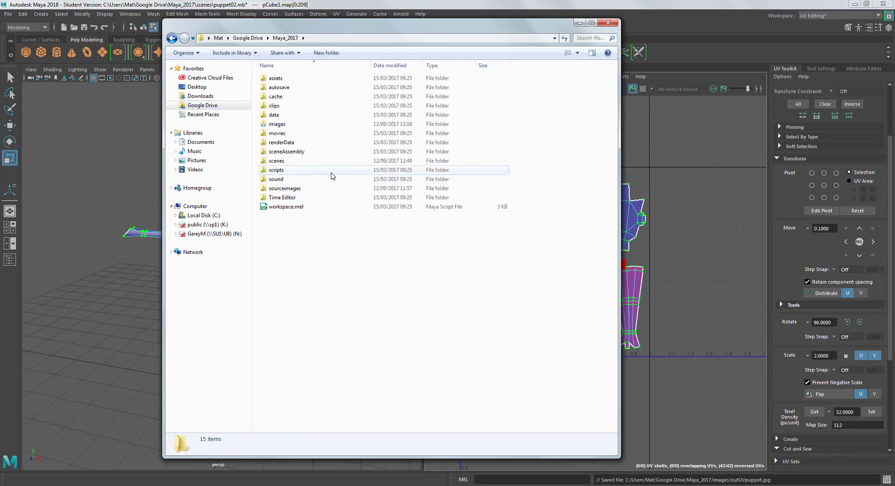
pyautogui.doubleClick(280, 125)
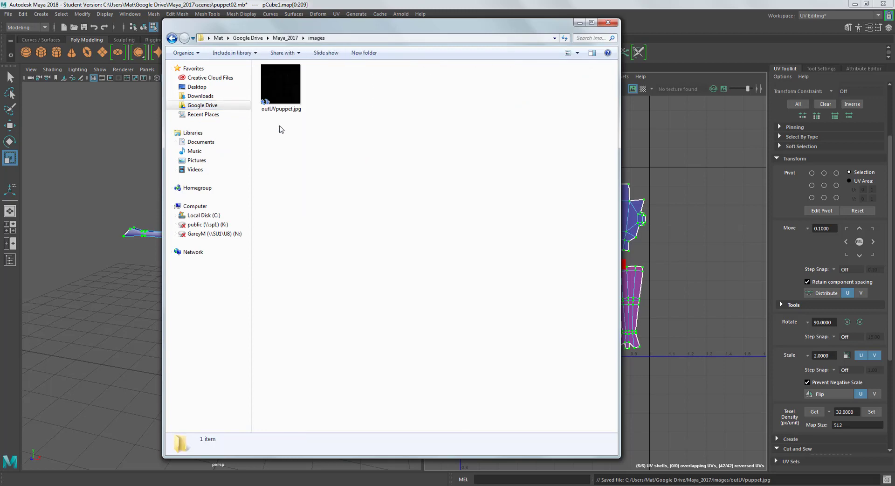
pyautogui.doubleClick(285, 79)
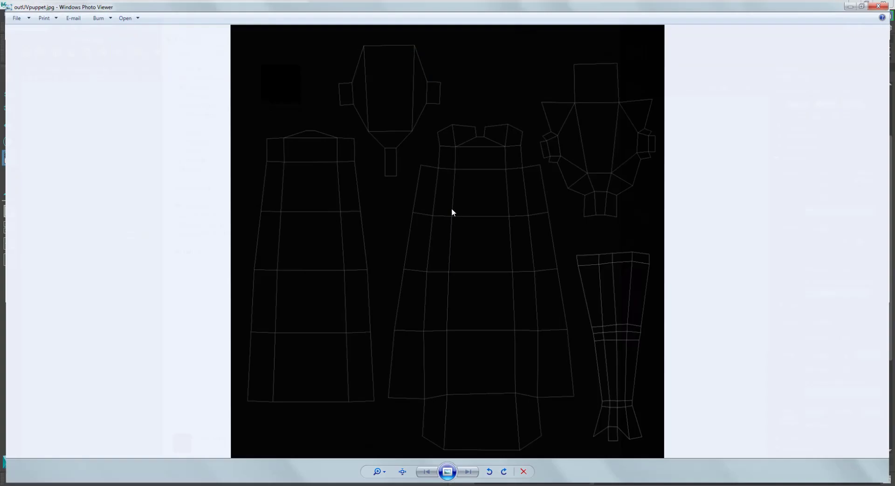